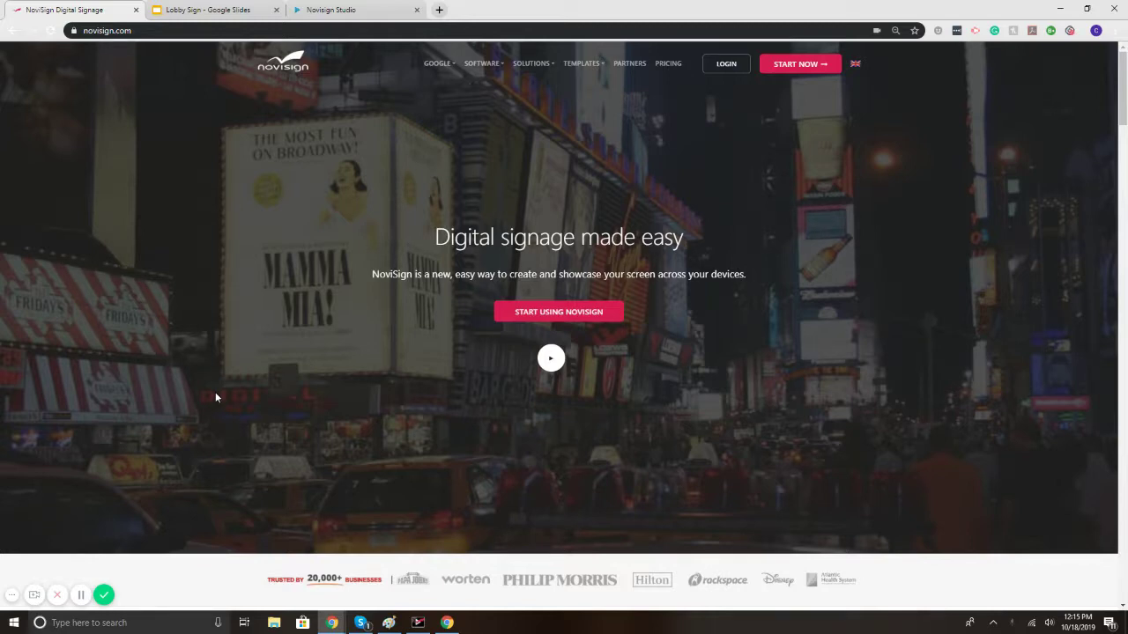
# Log in to NoviSign Studio and dismiss the Welcome popup.
pyautogui.click(735, 67)
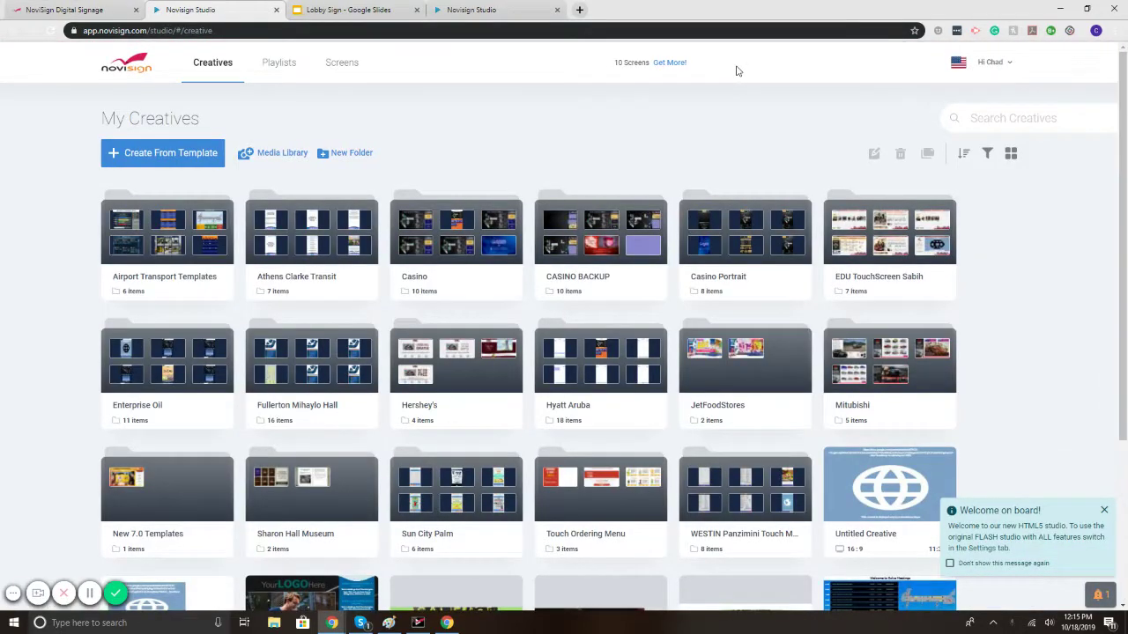
pyautogui.click(1104, 510)
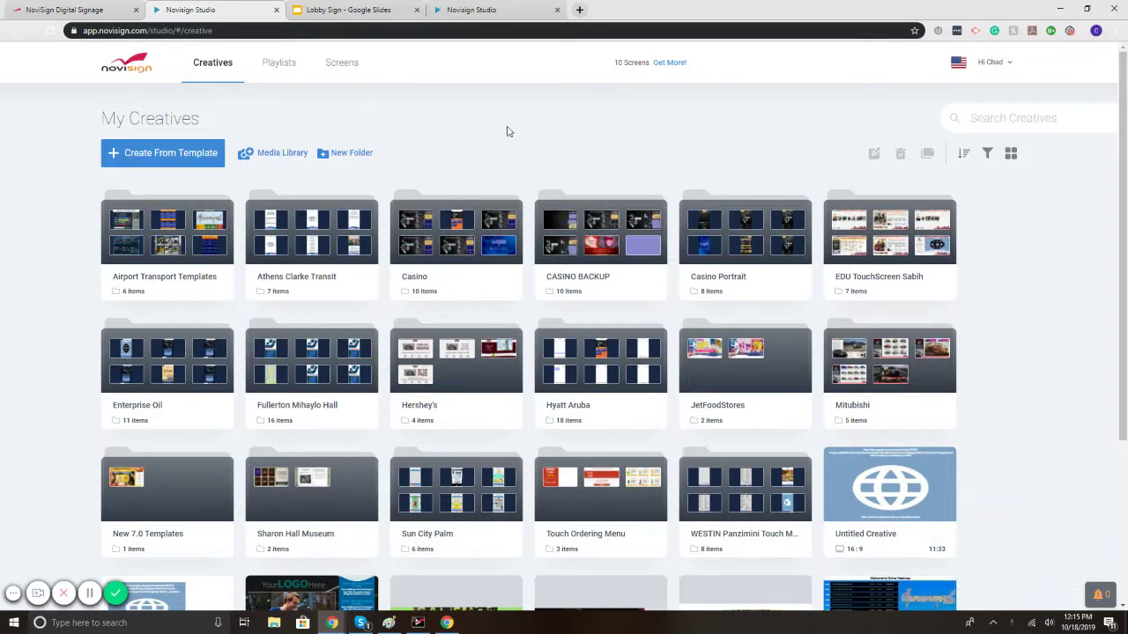
# Create from template and browse the template gallery down and back up.
pyautogui.click(170, 155)
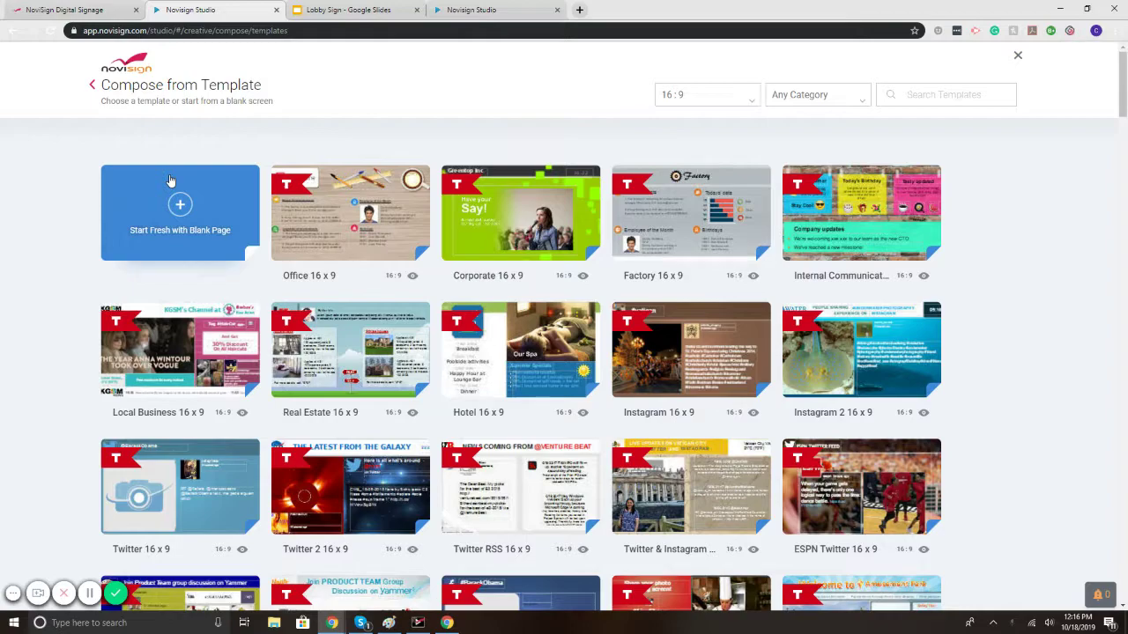
pyautogui.scroll(-2, 747, 474)
pyautogui.scroll(-3, 747, 474)
pyautogui.scroll(-5, 748, 474)
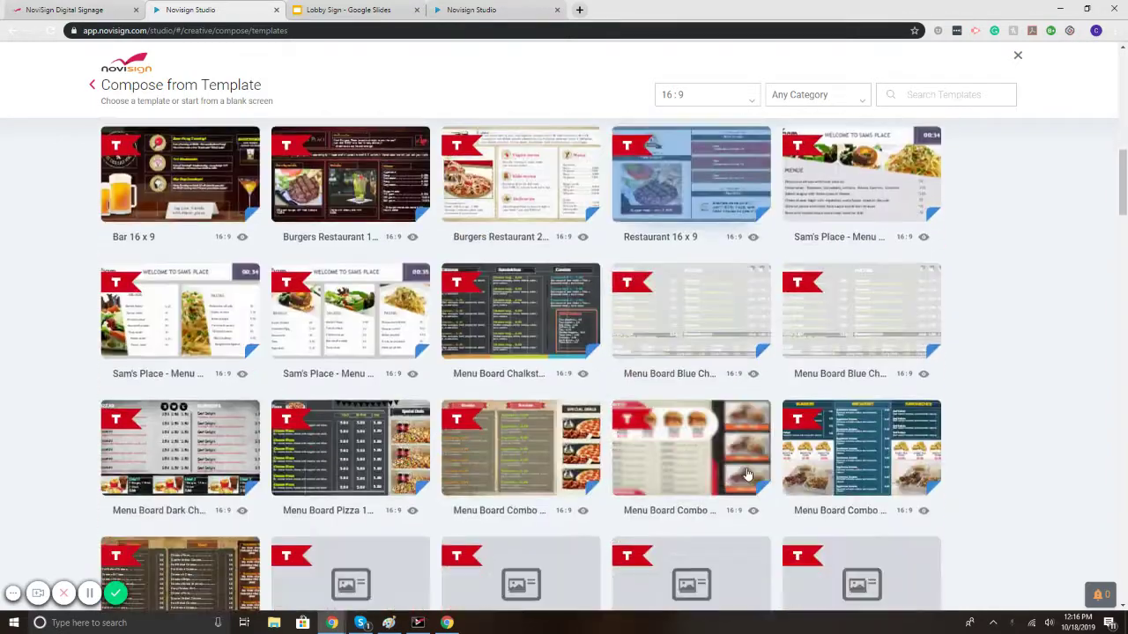
pyautogui.scroll(-1, 747, 474)
pyautogui.scroll(-2, 748, 474)
pyautogui.scroll(-4, 747, 474)
pyautogui.scroll(-2, 747, 474)
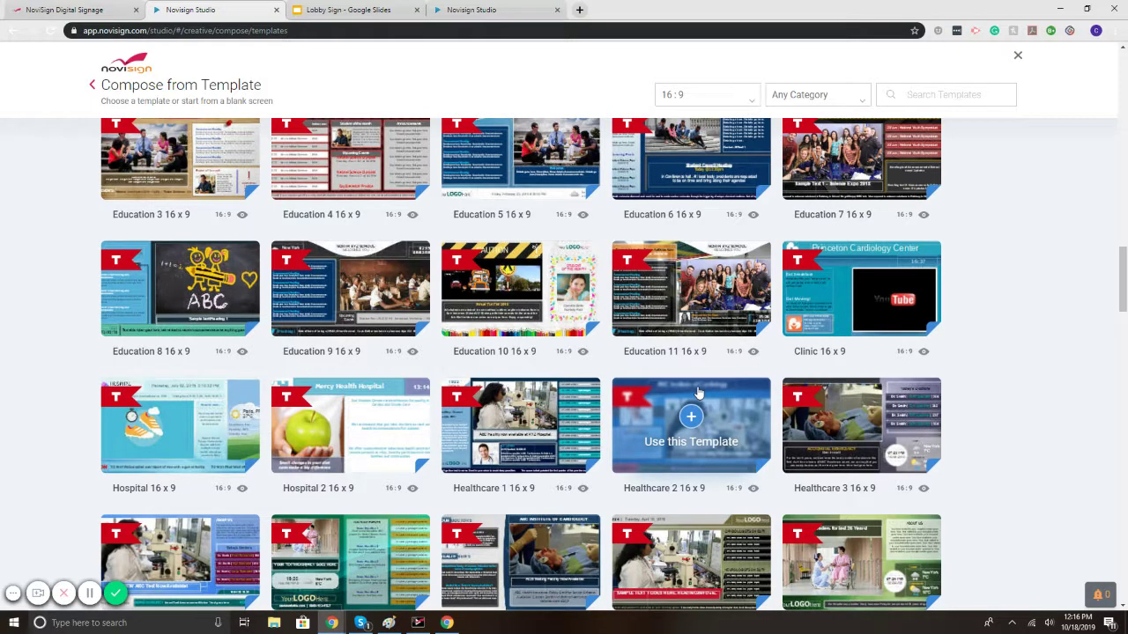
pyautogui.scroll(4, 697, 393)
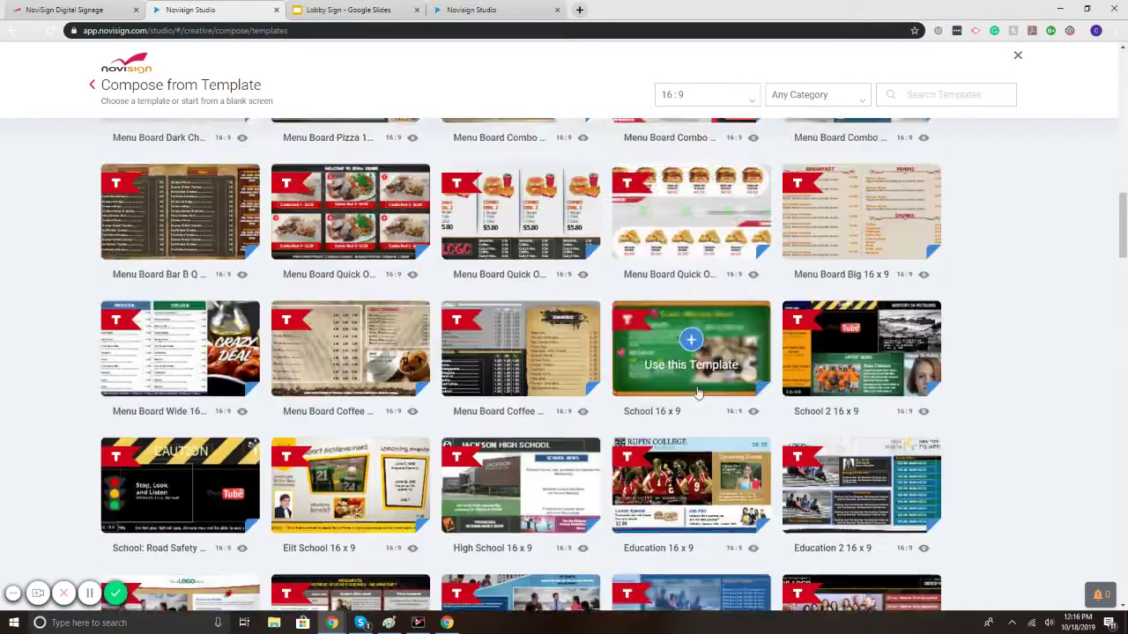
pyautogui.scroll(3, 696, 392)
pyautogui.scroll(4, 692, 381)
pyautogui.scroll(2, 693, 380)
pyautogui.scroll(1, 692, 381)
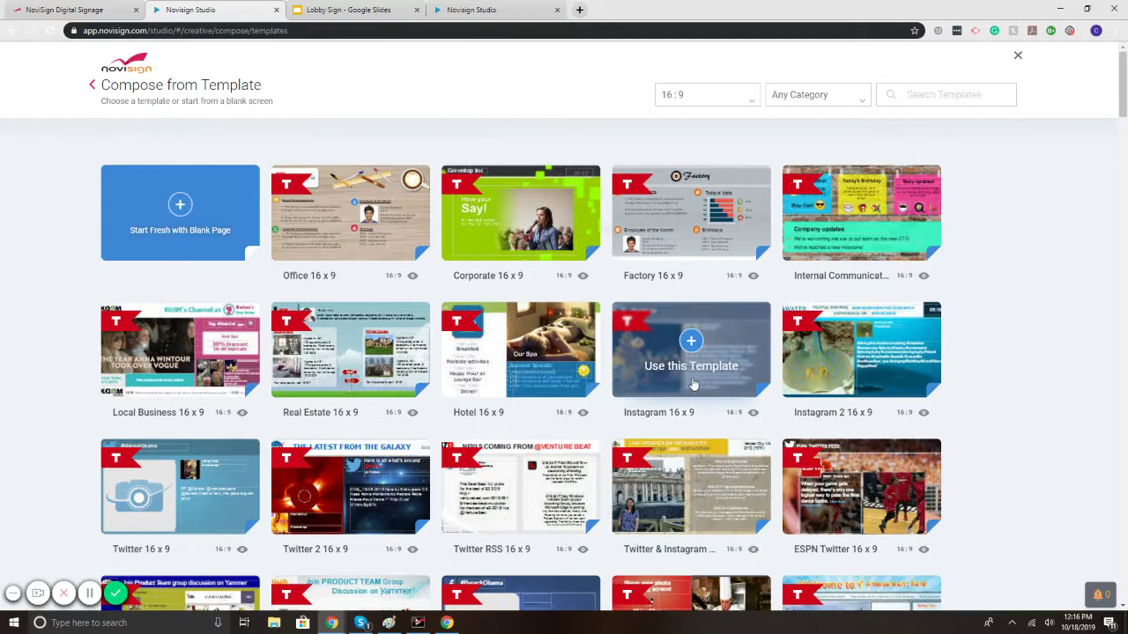
# Start a blank page and stretch a WebPage widget over the full canvas, ready for its URL.
pyautogui.click(179, 216)
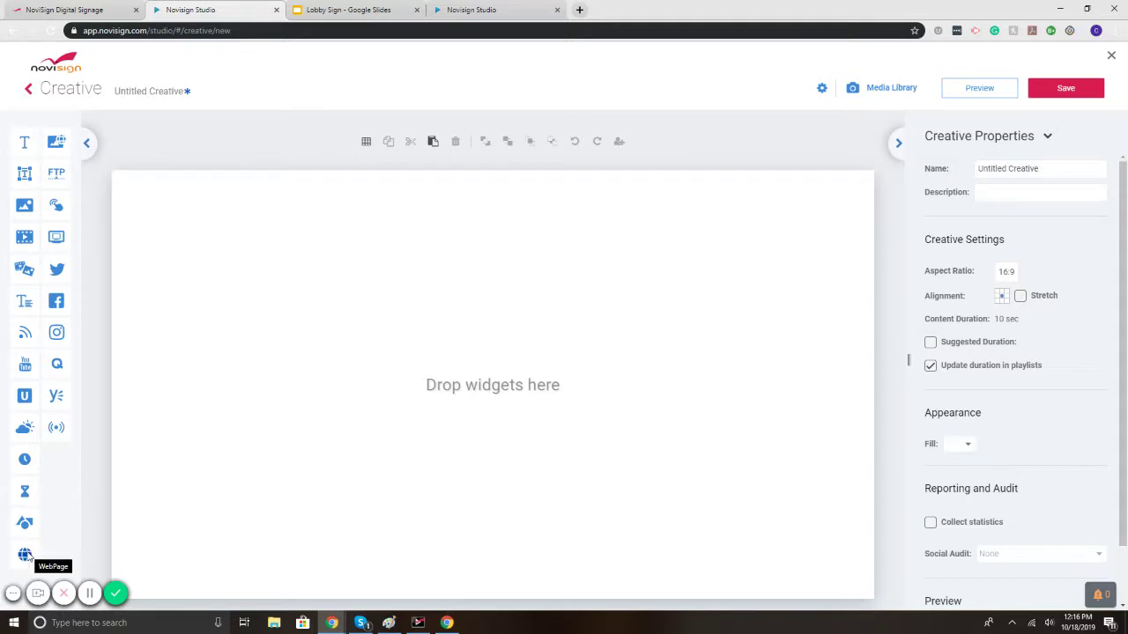
pyautogui.moveTo(25, 554)
pyautogui.mouseDown()
pyautogui.moveTo(348, 387)
pyautogui.moveTo(314, 288)
pyautogui.mouseUp()
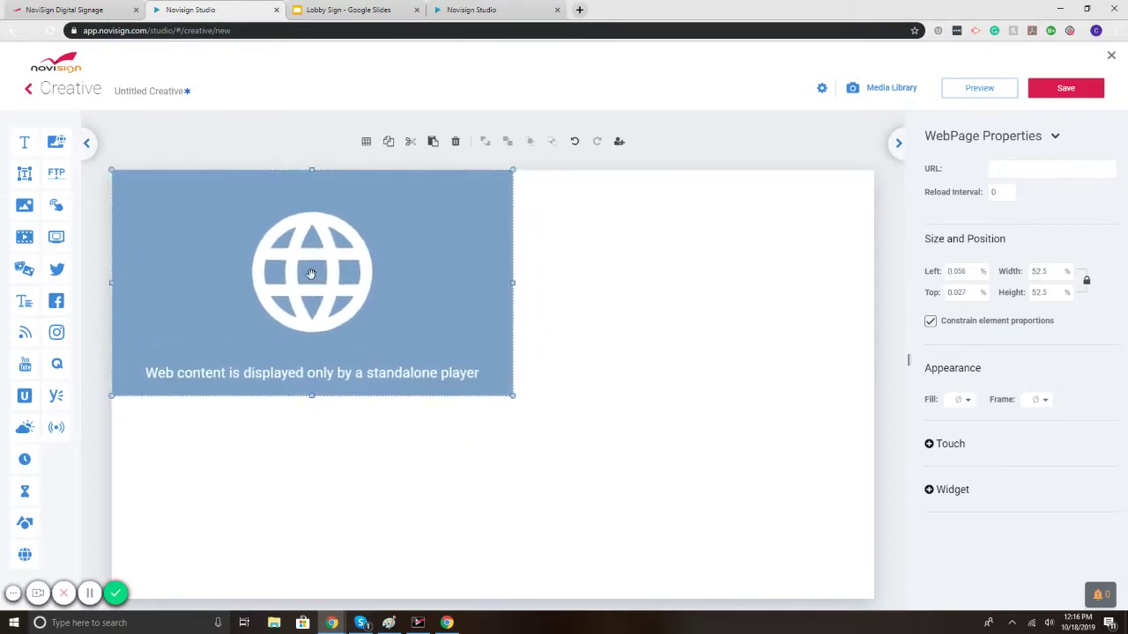
pyautogui.moveTo(512, 394); pyautogui.dragTo(874, 597)
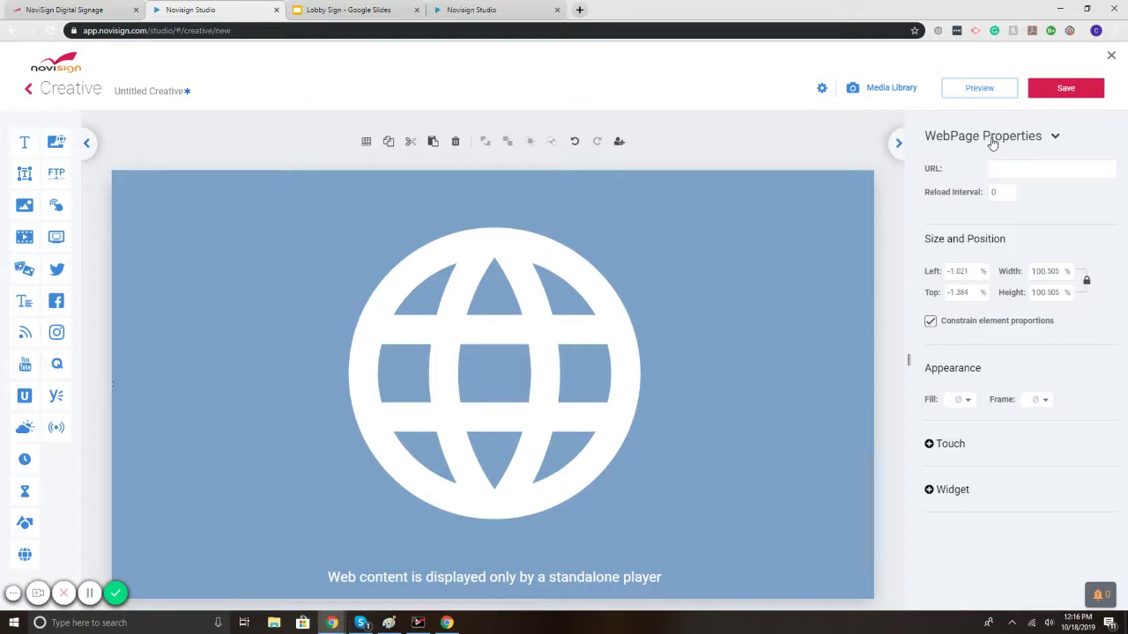
pyautogui.click(1019, 173)
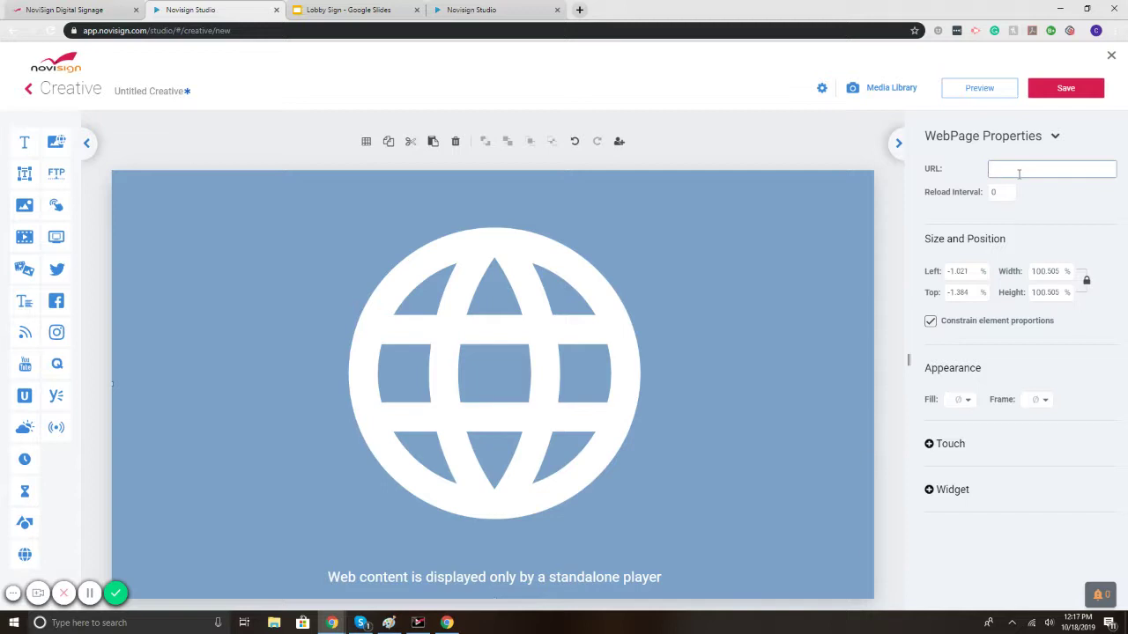
# Review the Lobby Sign deck's Hello!, Big concept and photo slides.
pyautogui.click(360, 9)
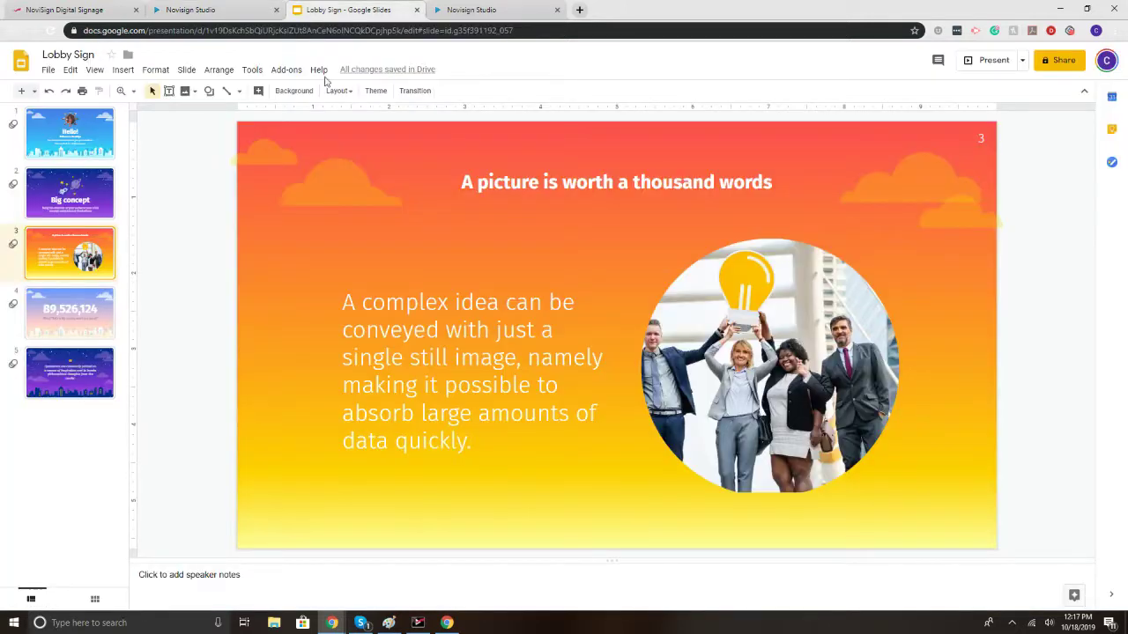
pyautogui.click(53, 153)
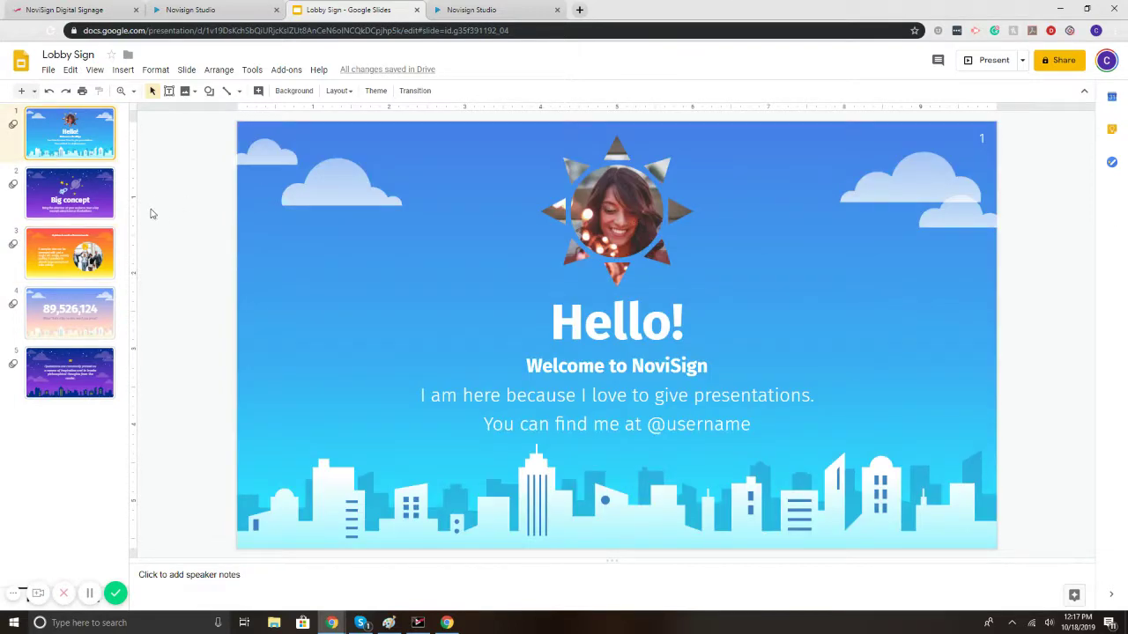
pyautogui.click(51, 207)
pyautogui.click(62, 266)
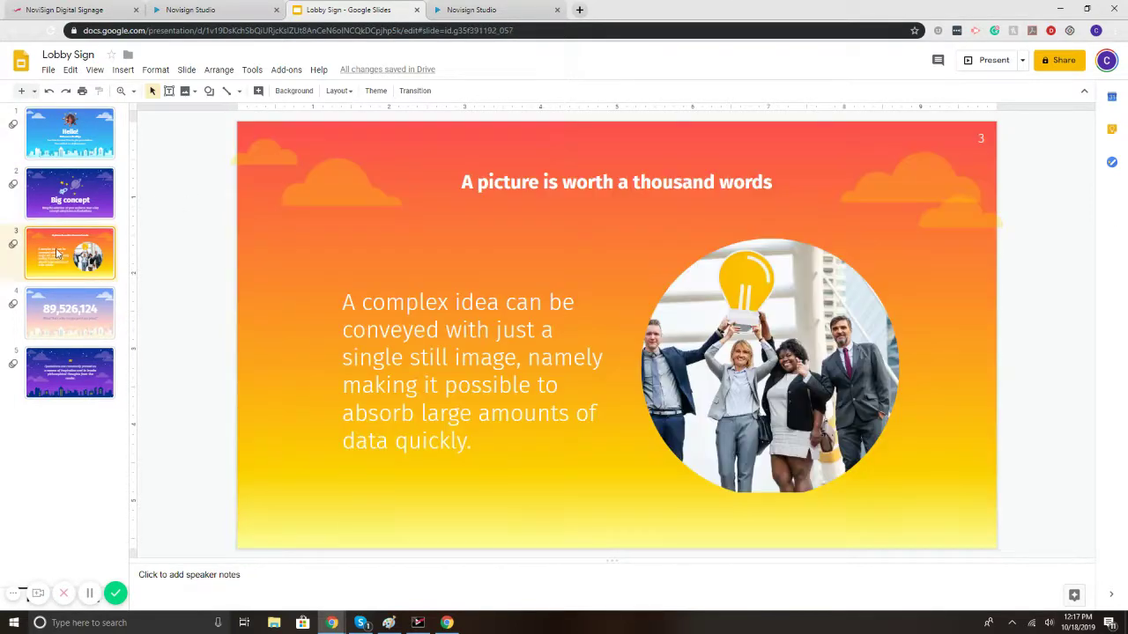
pyautogui.click(65, 143)
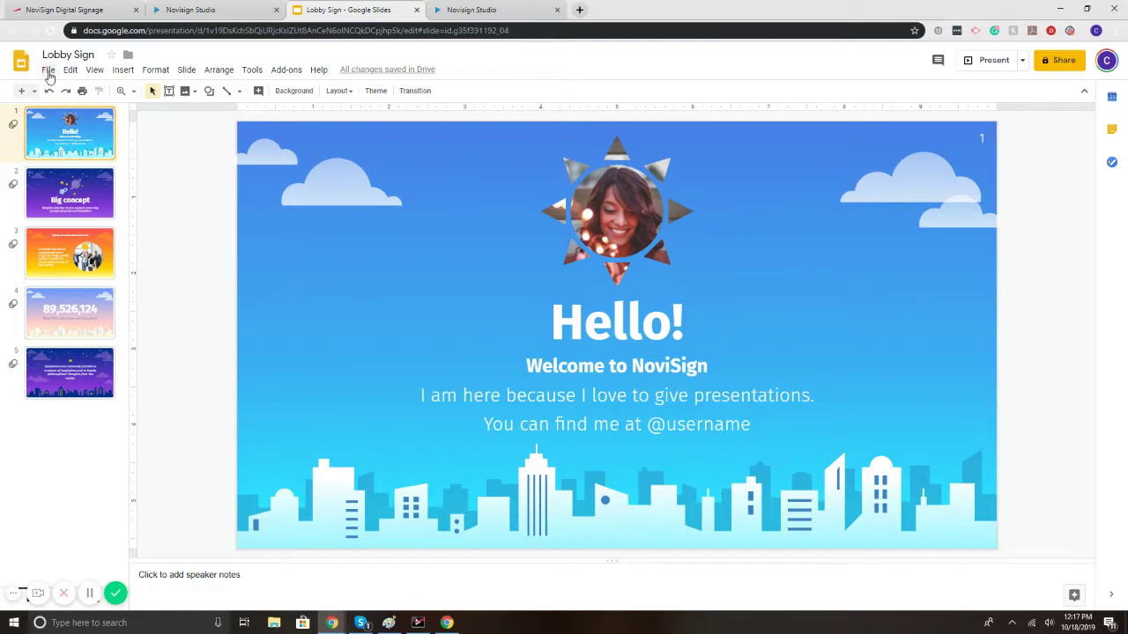
# Publish the deck to the web with 3-second auto-advance, start on load and loop enabled.
pyautogui.click(48, 71)
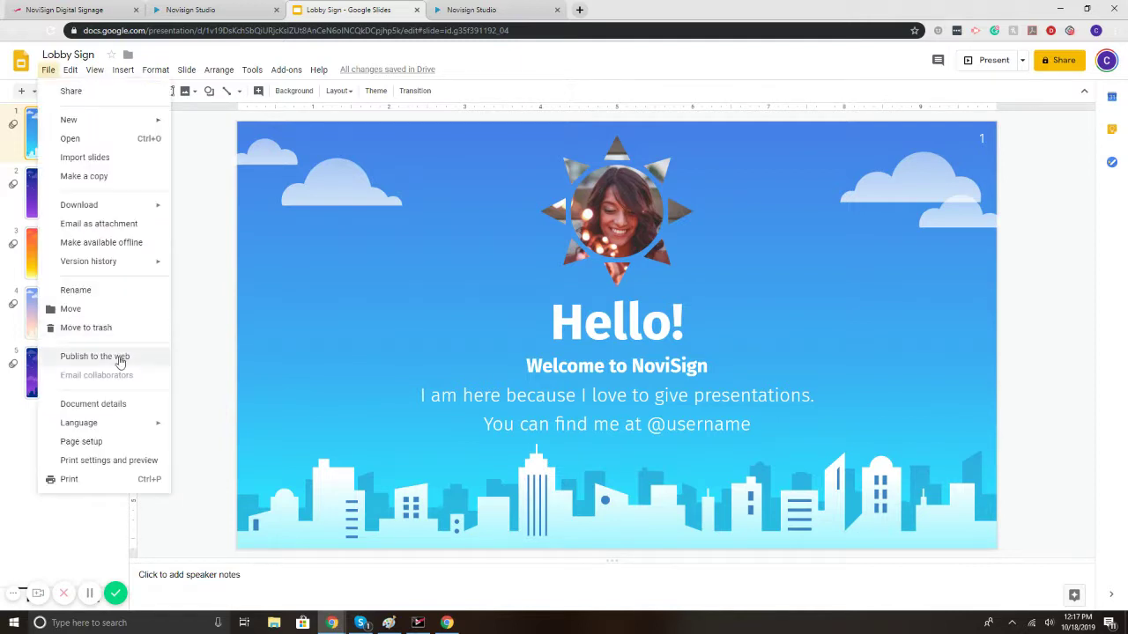
pyautogui.click(120, 358)
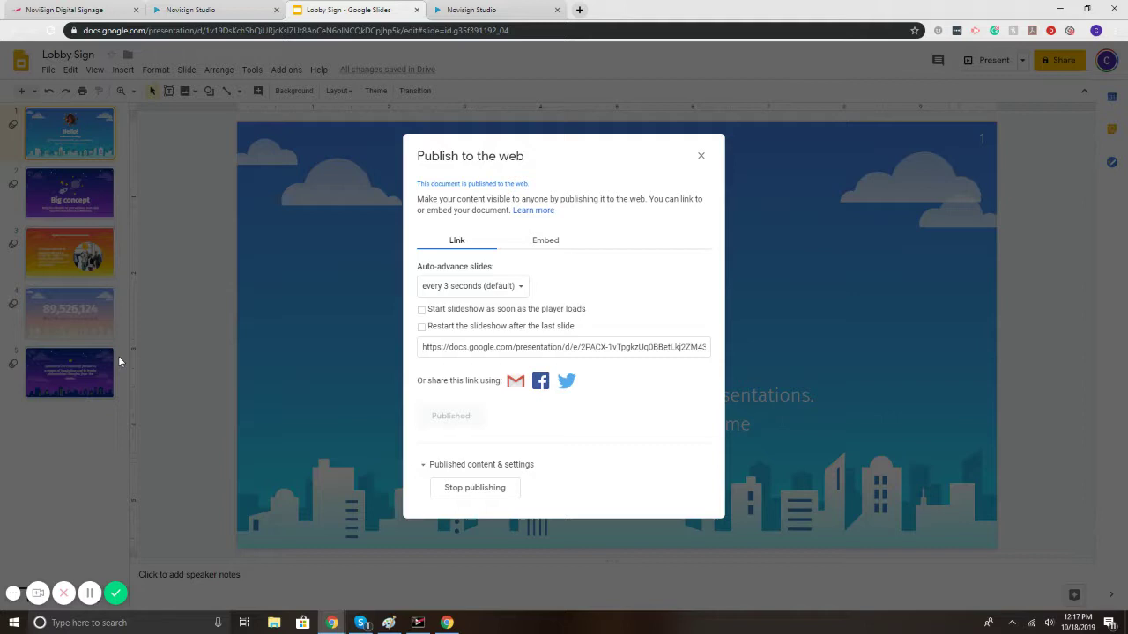
pyautogui.click(452, 294)
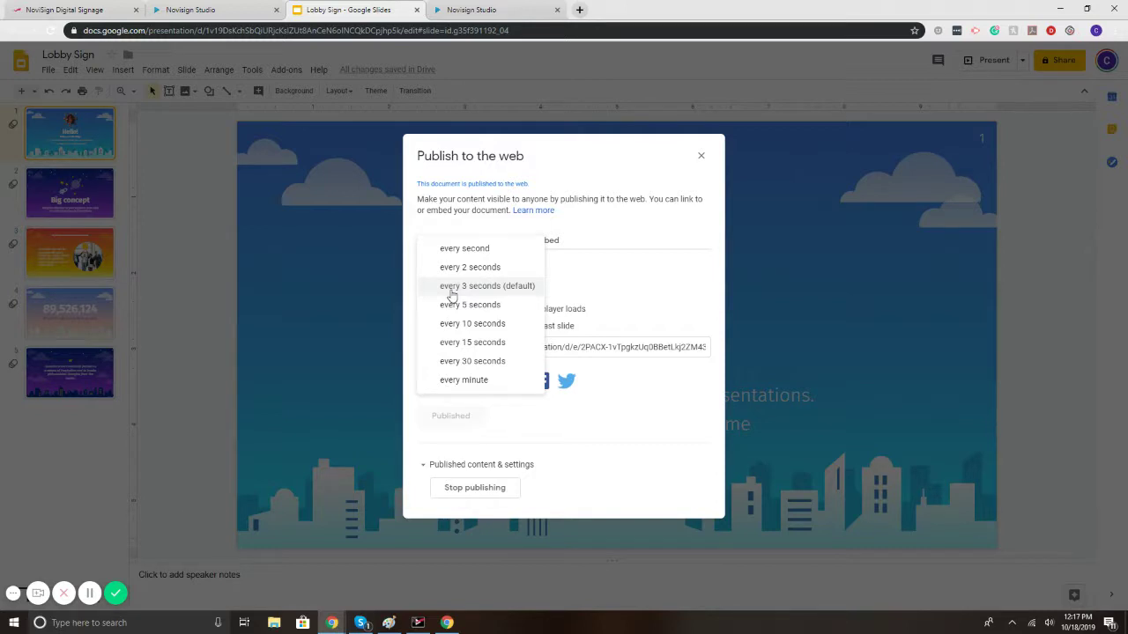
pyautogui.click(451, 295)
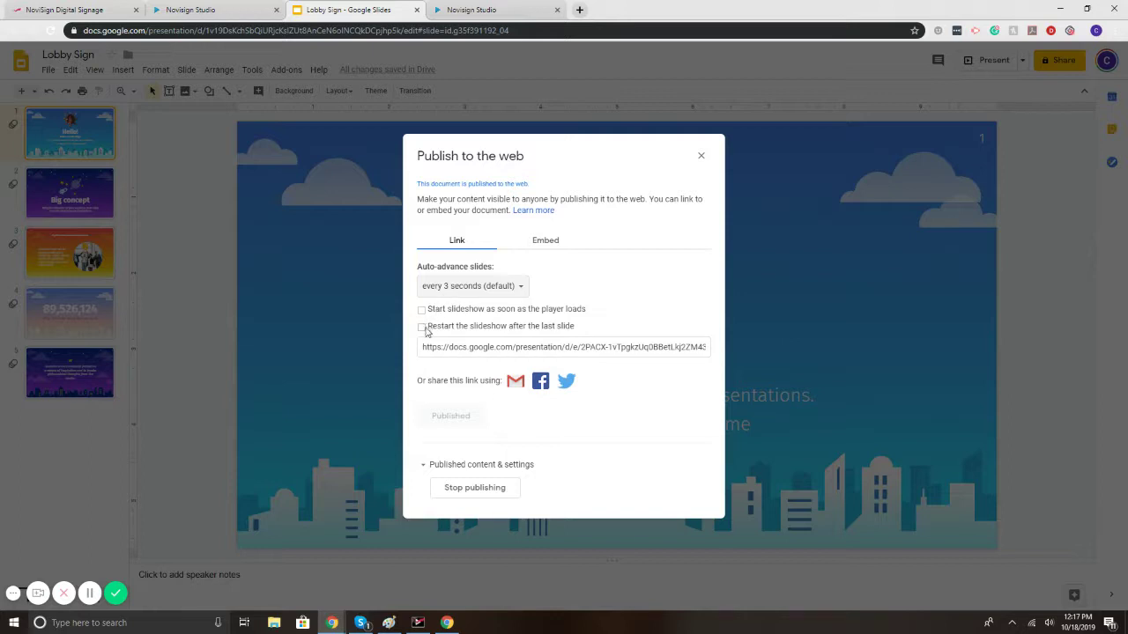
pyautogui.click(422, 328)
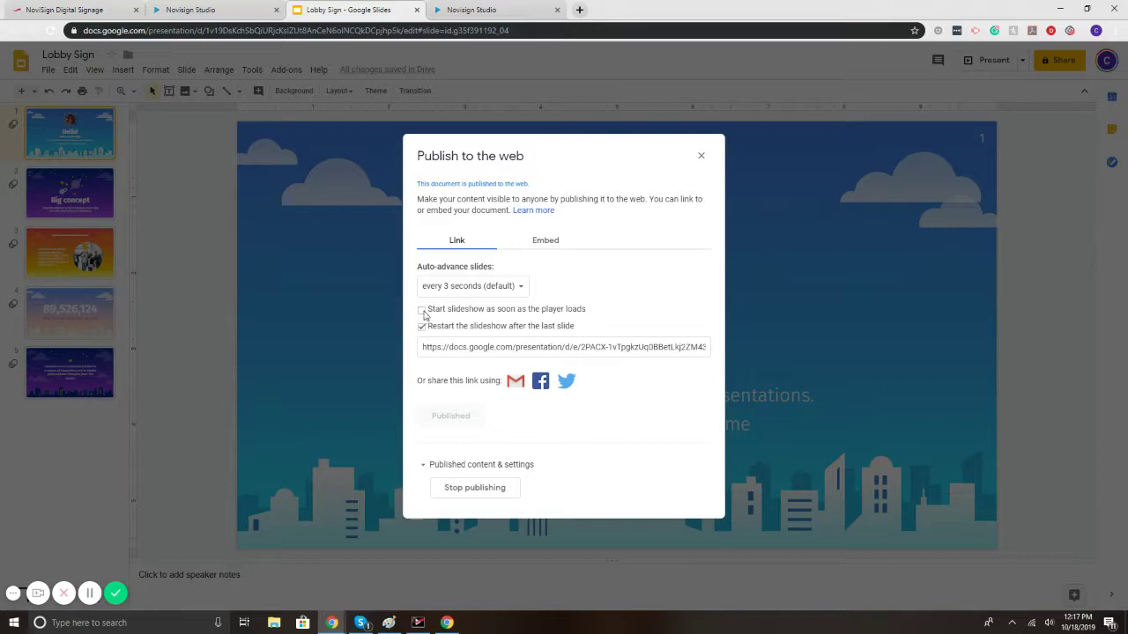
pyautogui.click(422, 310)
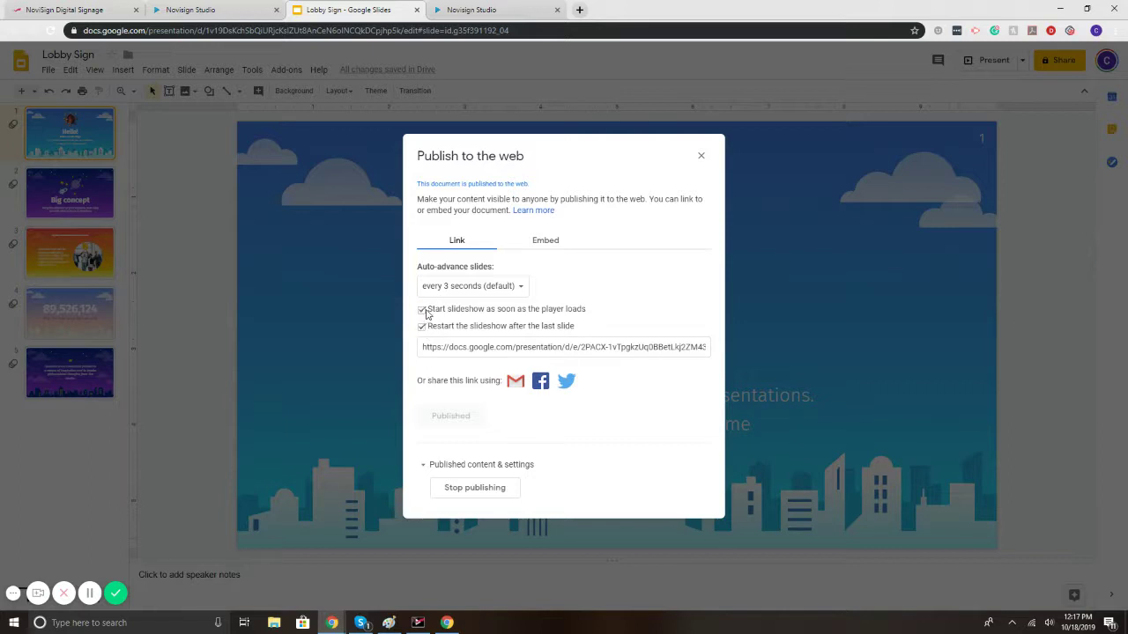
# Select the published slideshow link for copying.
pyautogui.click(500, 347)
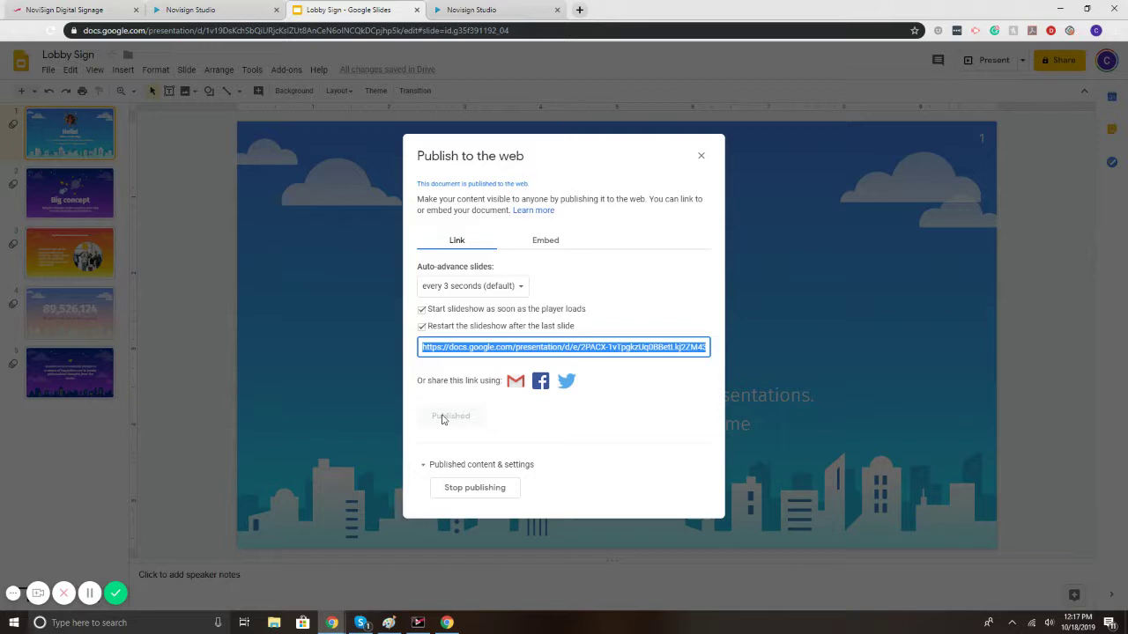
pyautogui.click(489, 348)
pyautogui.doubleClick(489, 348)
pyautogui.click(489, 348)
# Paste the published Slides link into the web element's URL field and apply it.
pyautogui.click(491, 7)
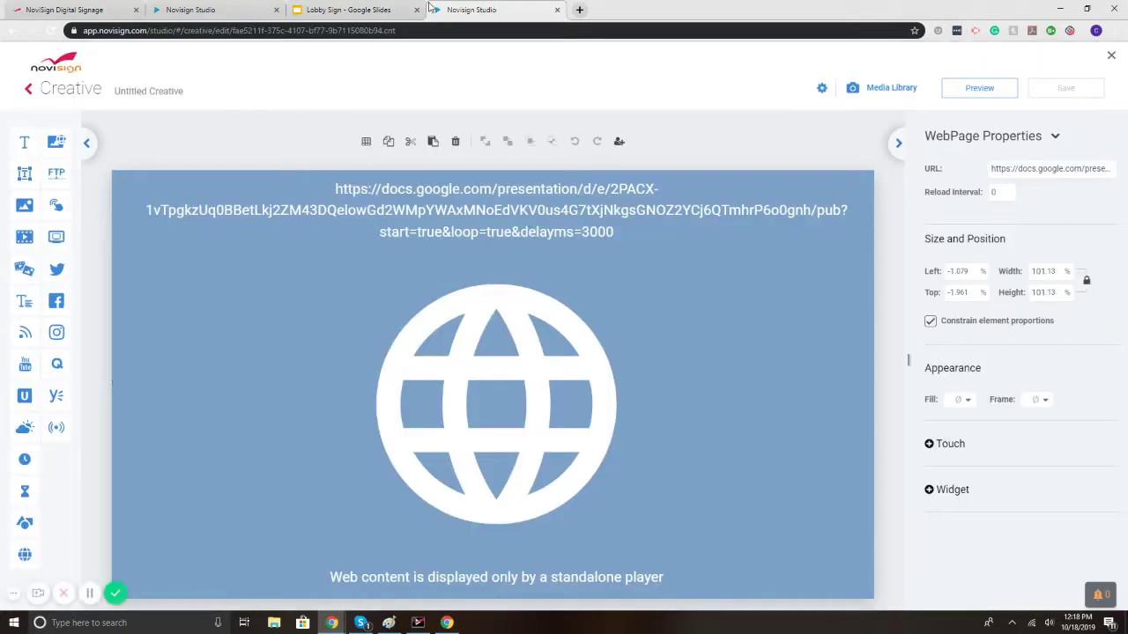
pyautogui.click(208, 10)
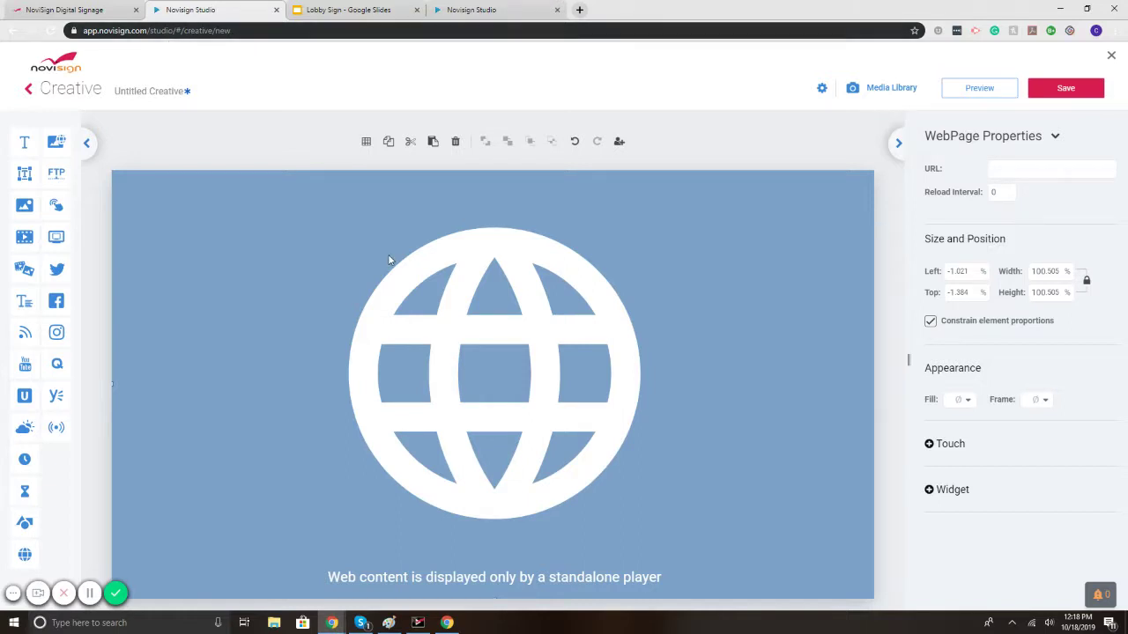
pyautogui.click(1045, 170)
pyautogui.hotkey('ctrl', 'v')
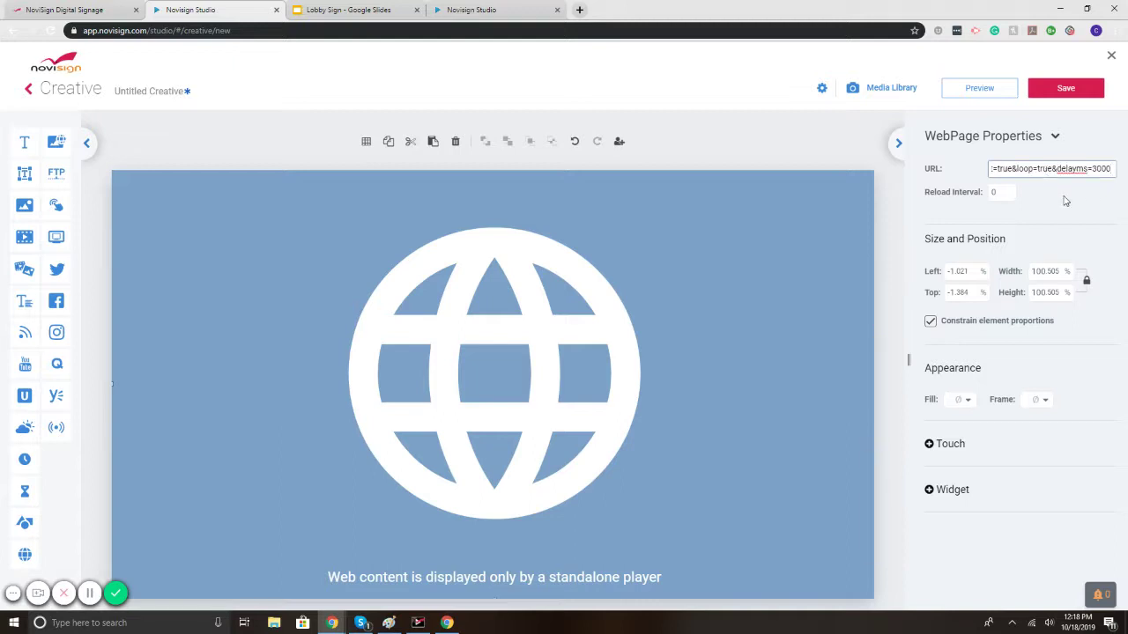
pyautogui.click(1065, 201)
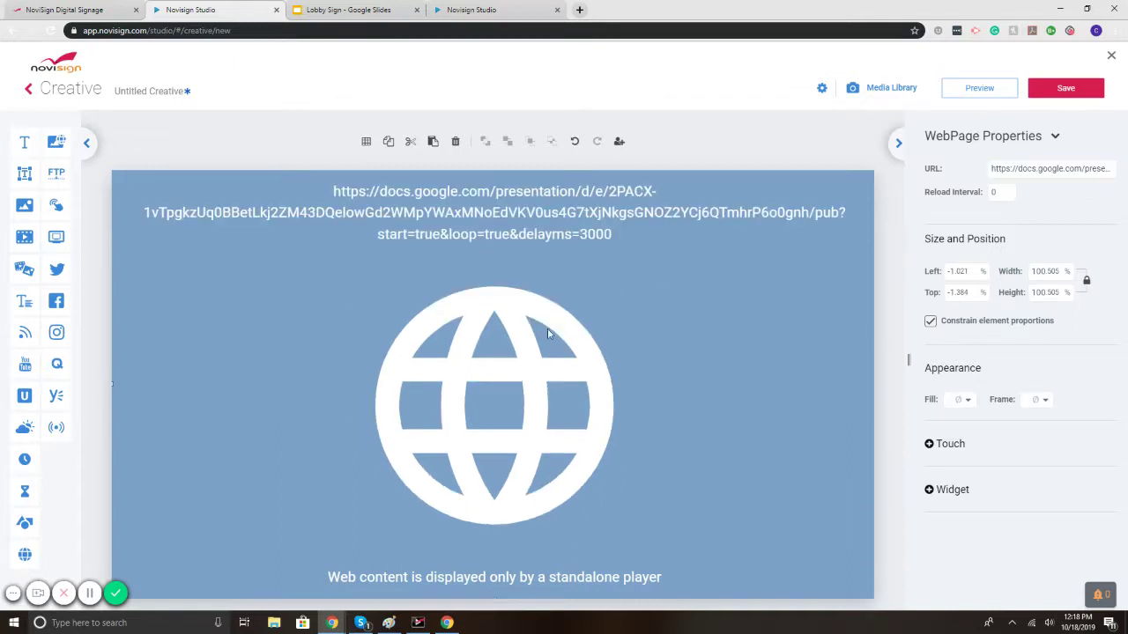
# Rename the creative to 'Google Slideshow' in Creative Properties and save it.
pyautogui.click(266, 134)
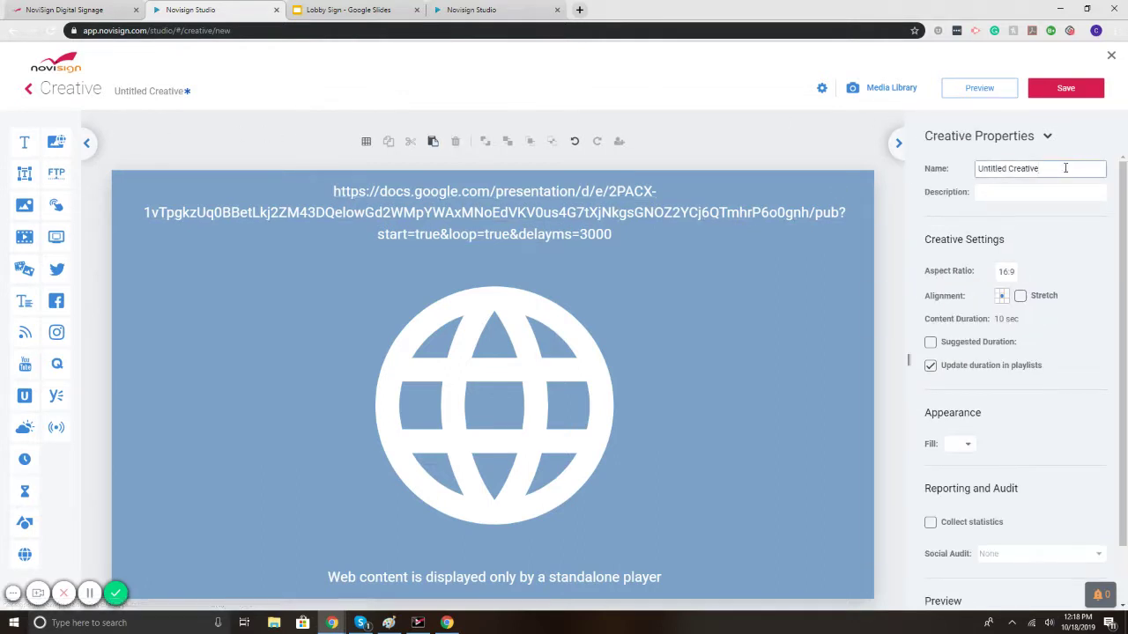
pyautogui.moveTo(1065, 169); pyautogui.dragTo(962, 170)
pyautogui.write('Google Sl')
pyautogui.write('ideshow')
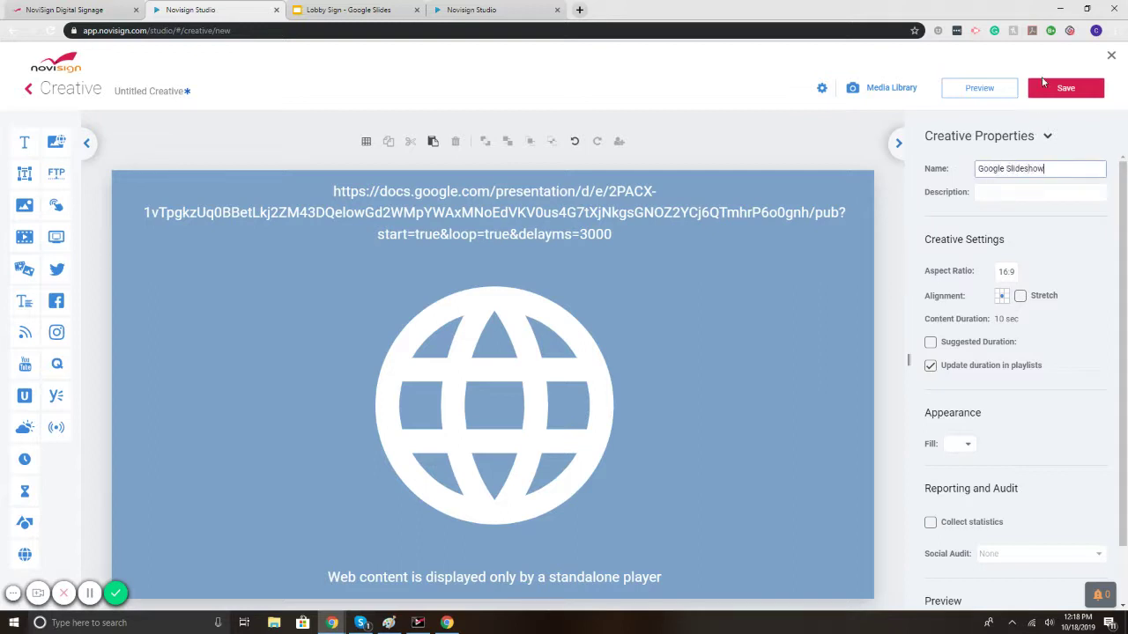
pyautogui.click(1045, 90)
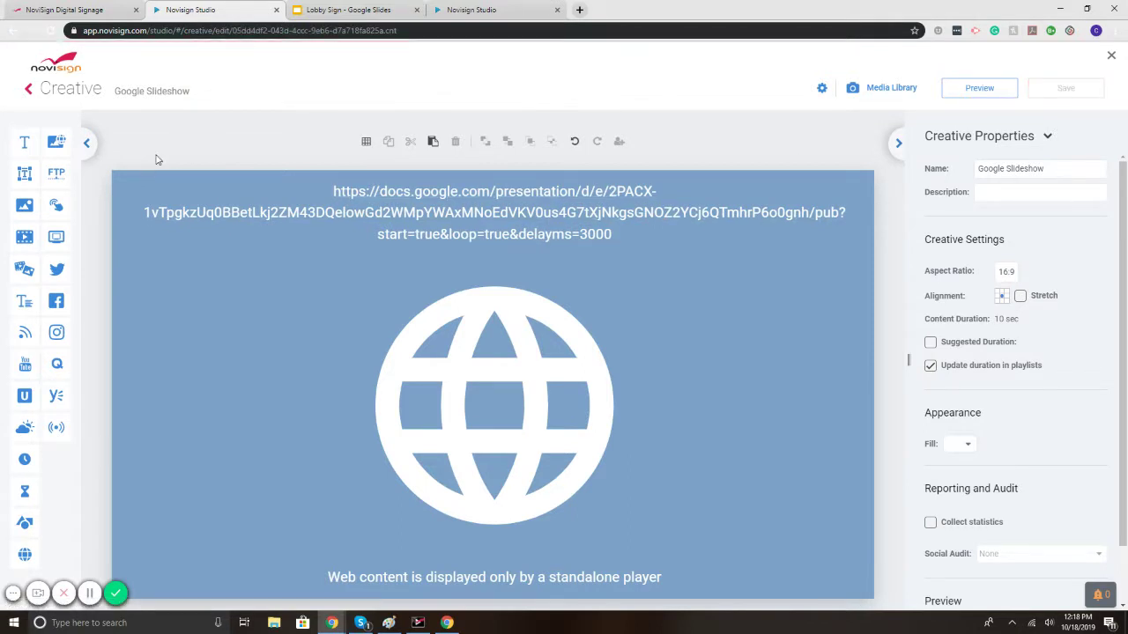
# In the Google Slides playlist, swap Untitled Creative for Google Slideshow and update it.
pyautogui.click(1110, 56)
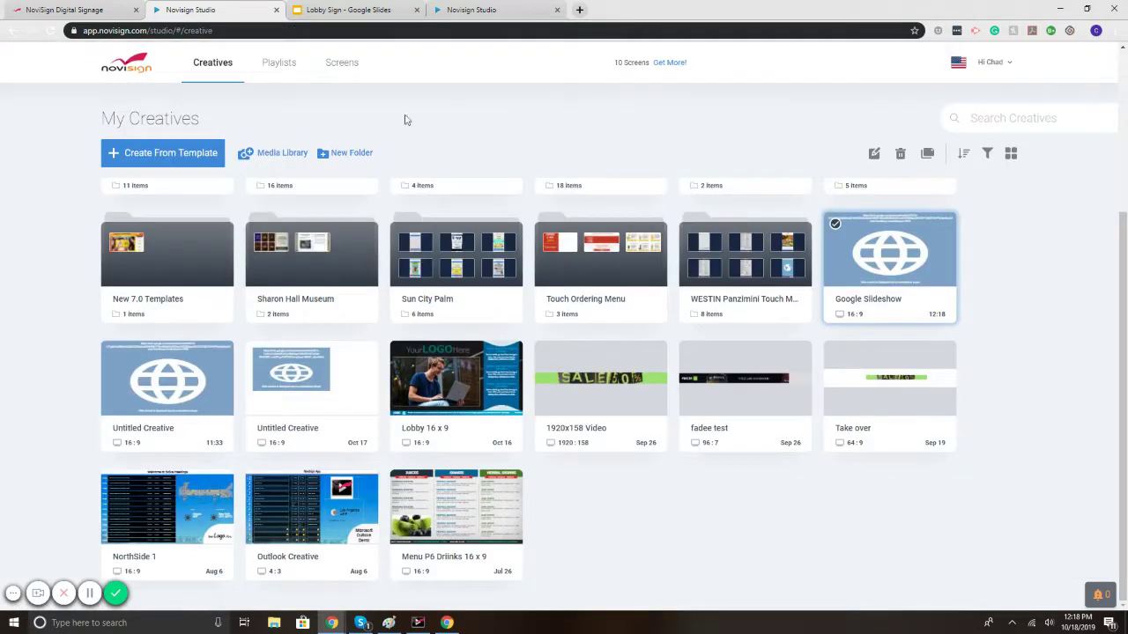
pyautogui.click(280, 64)
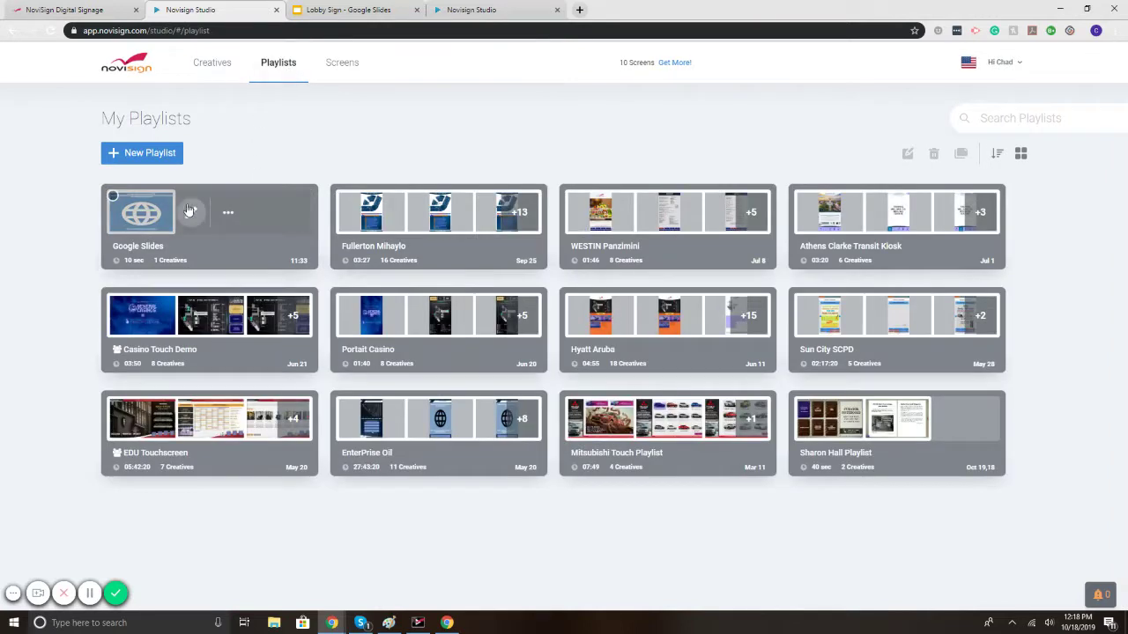
pyautogui.click(194, 214)
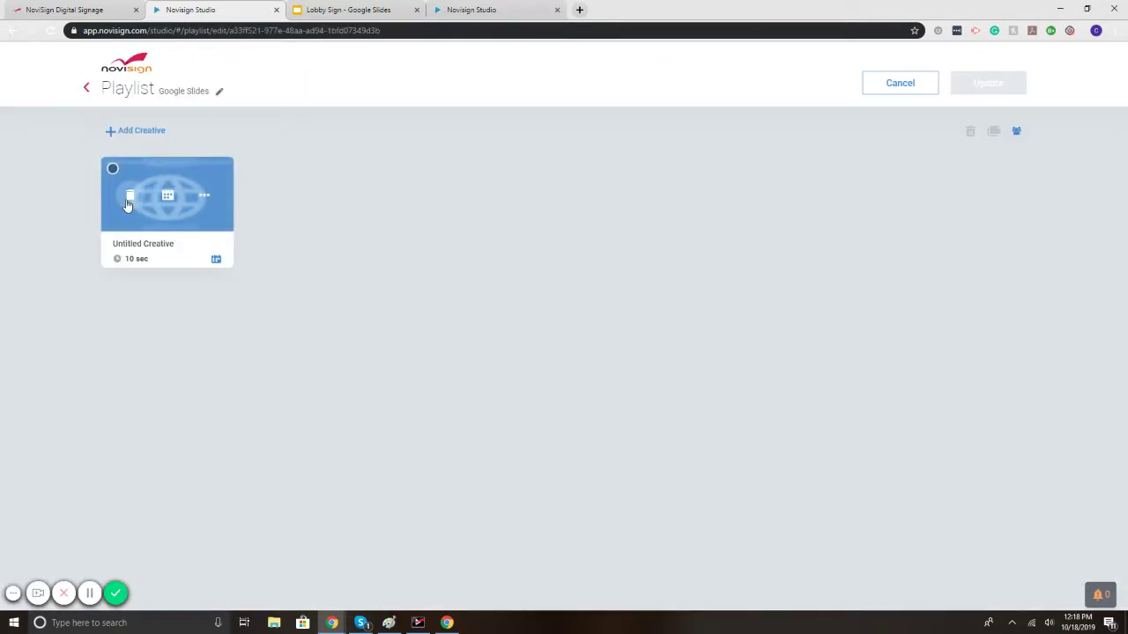
pyautogui.click(208, 192)
pyautogui.click(141, 131)
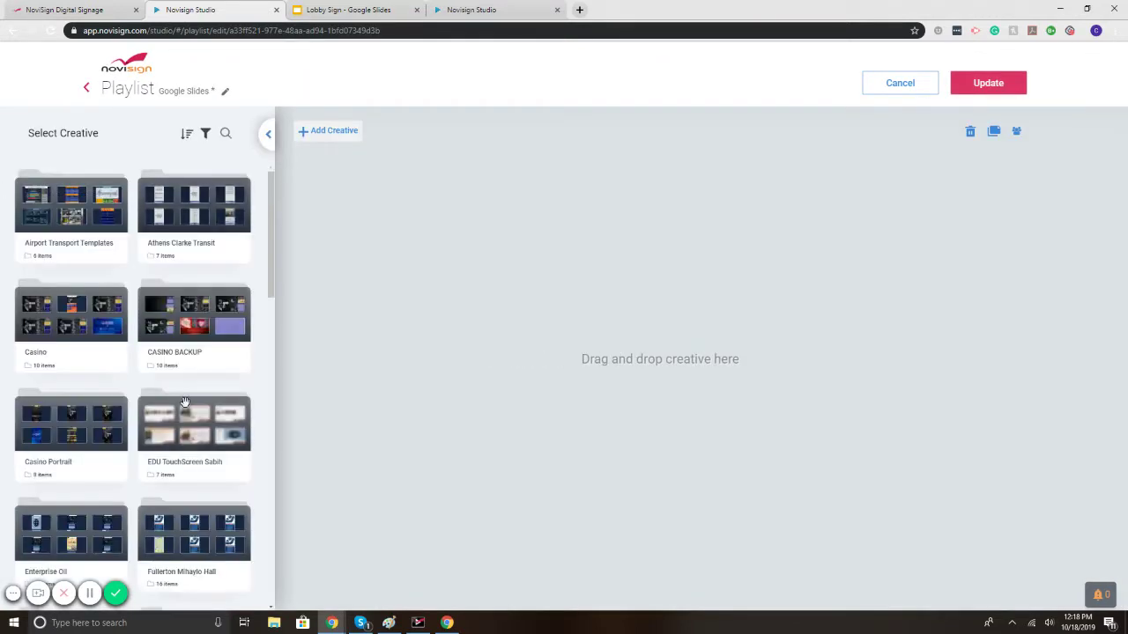
pyautogui.scroll(-2, 182, 461)
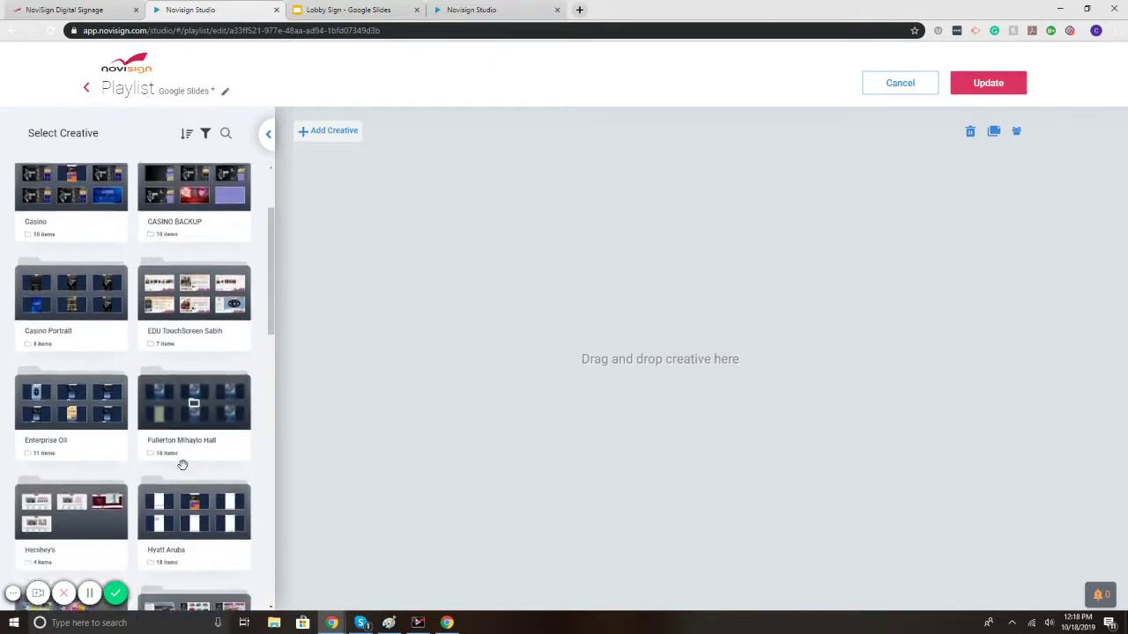
pyautogui.scroll(-5, 194, 423)
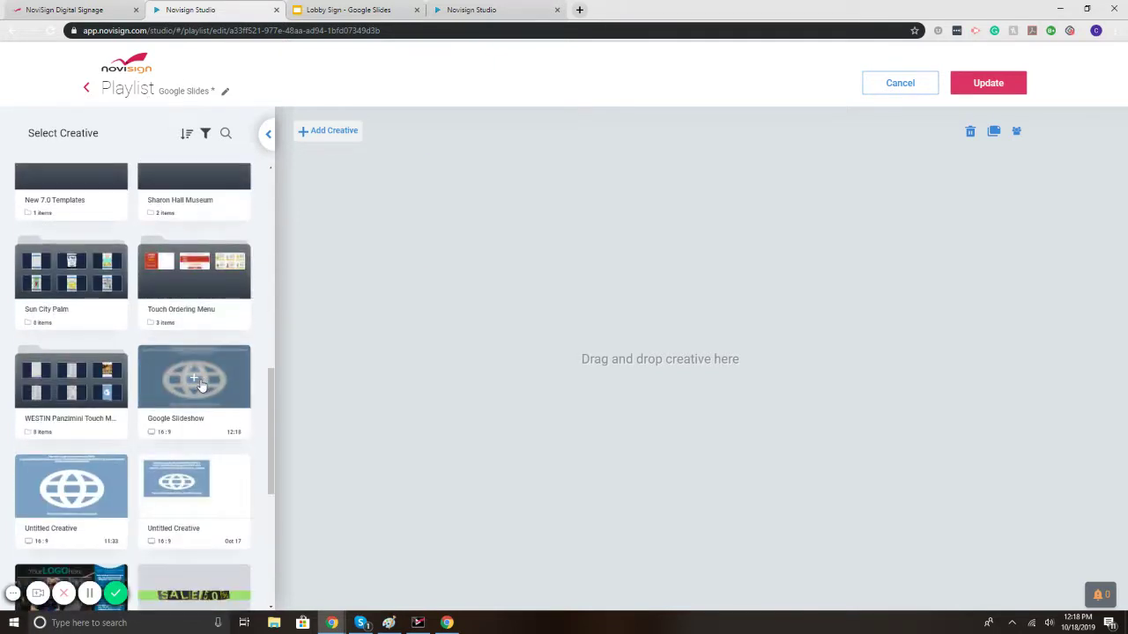
pyautogui.click(199, 381)
pyautogui.click(1005, 83)
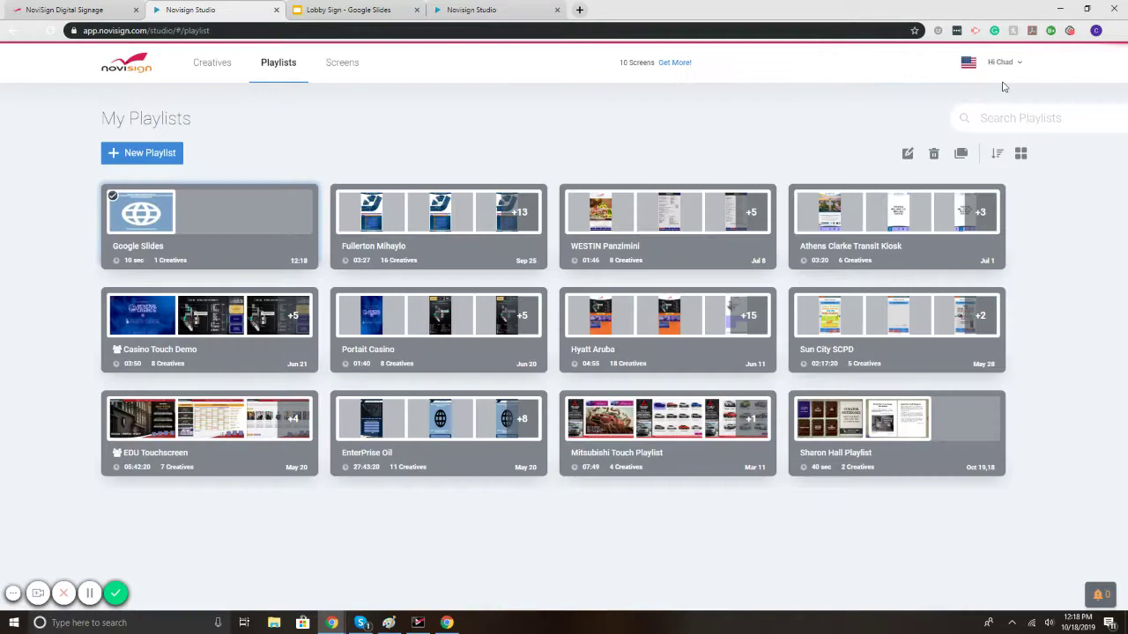
# Launch NoviSign Player and play the screen full-screen.
pyautogui.click(419, 623)
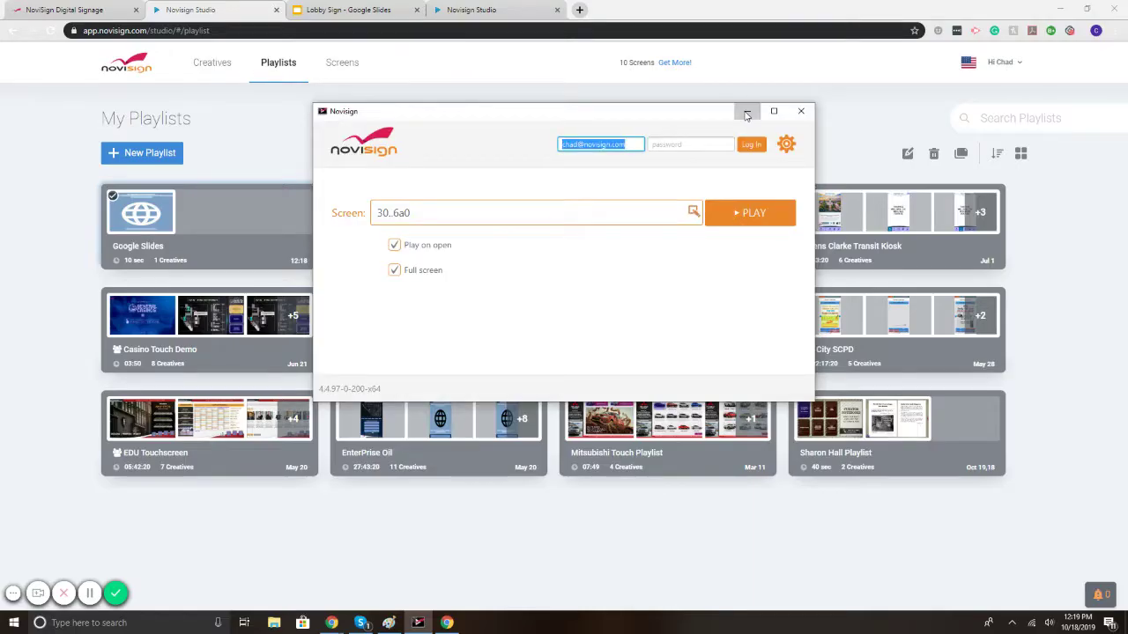
# Reopen Google Slideshow and shrink its web element to about 64%, positioned top-left.
pyautogui.click(747, 112)
pyautogui.click(205, 67)
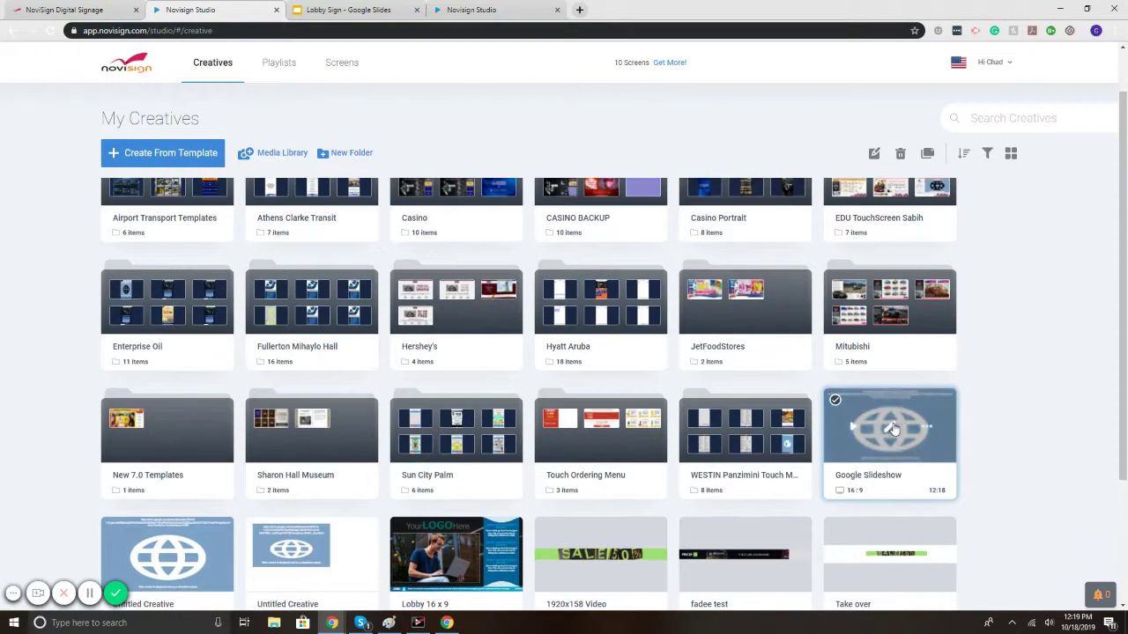
pyautogui.doubleClick(892, 434)
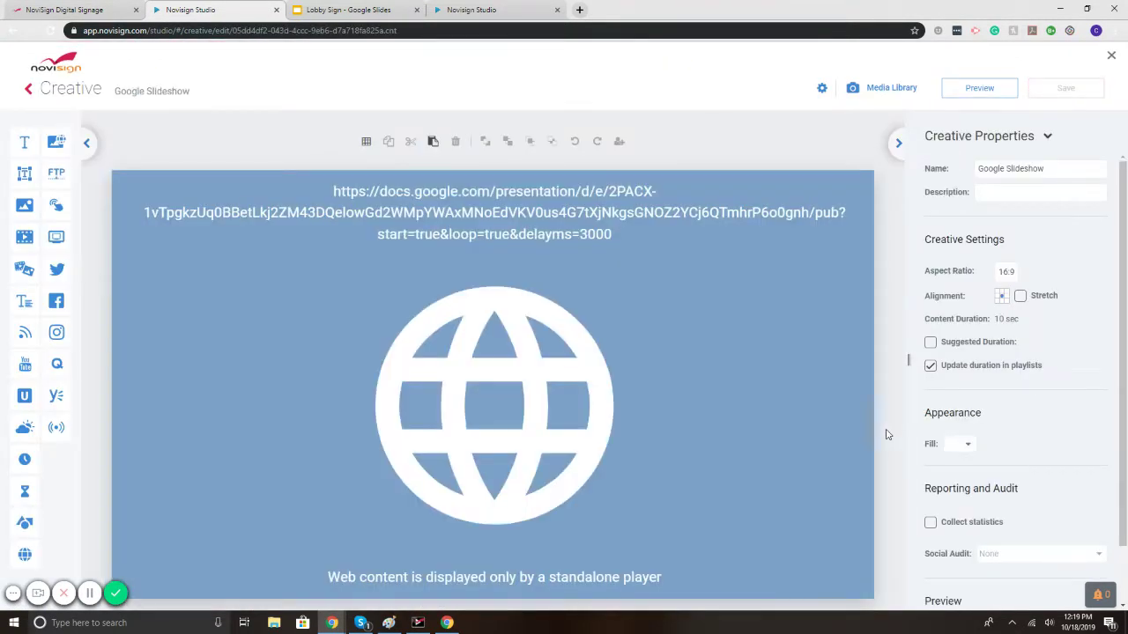
pyautogui.moveTo(758, 403); pyautogui.dragTo(725, 396)
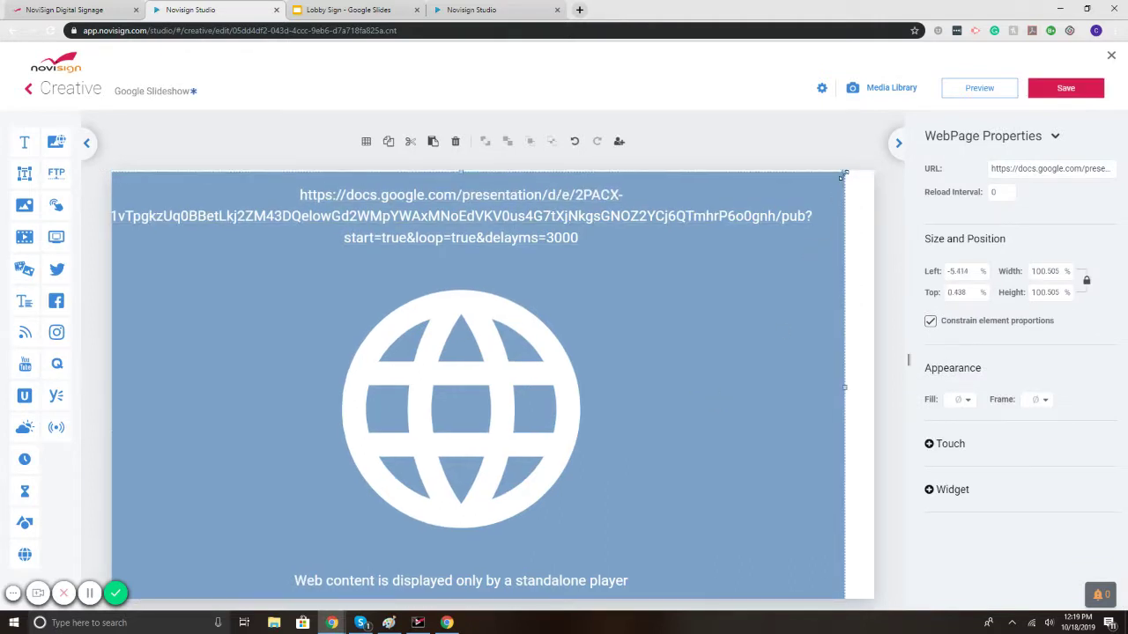
pyautogui.moveTo(841, 176); pyautogui.dragTo(562, 326)
pyautogui.moveTo(425, 458); pyautogui.dragTo(453, 320)
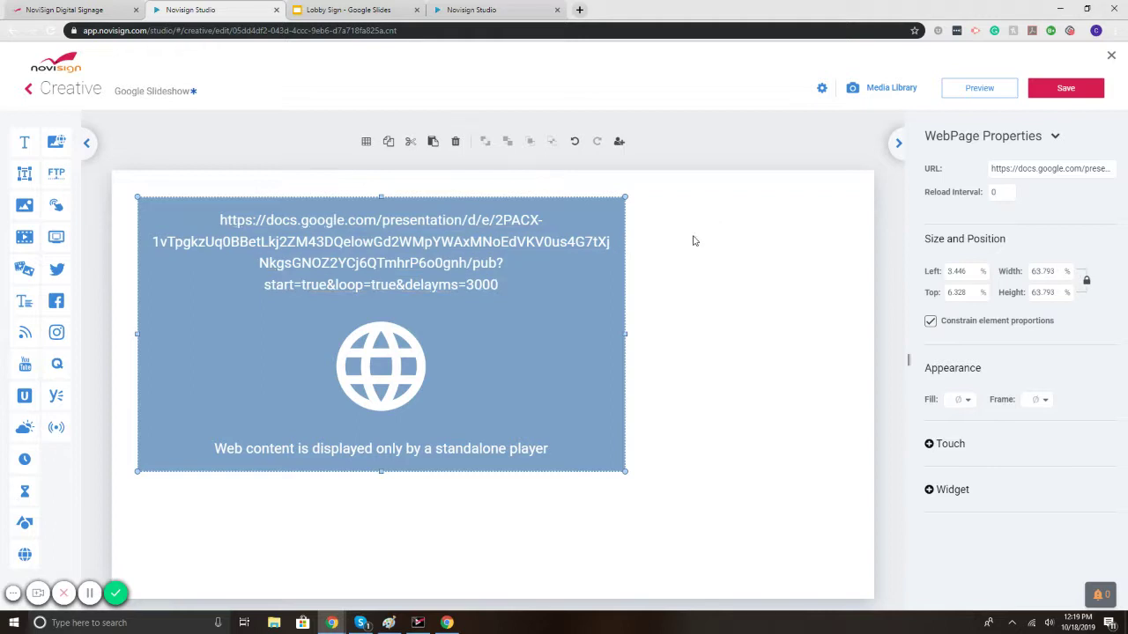
pyautogui.moveTo(597, 459); pyautogui.dragTo(586, 462)
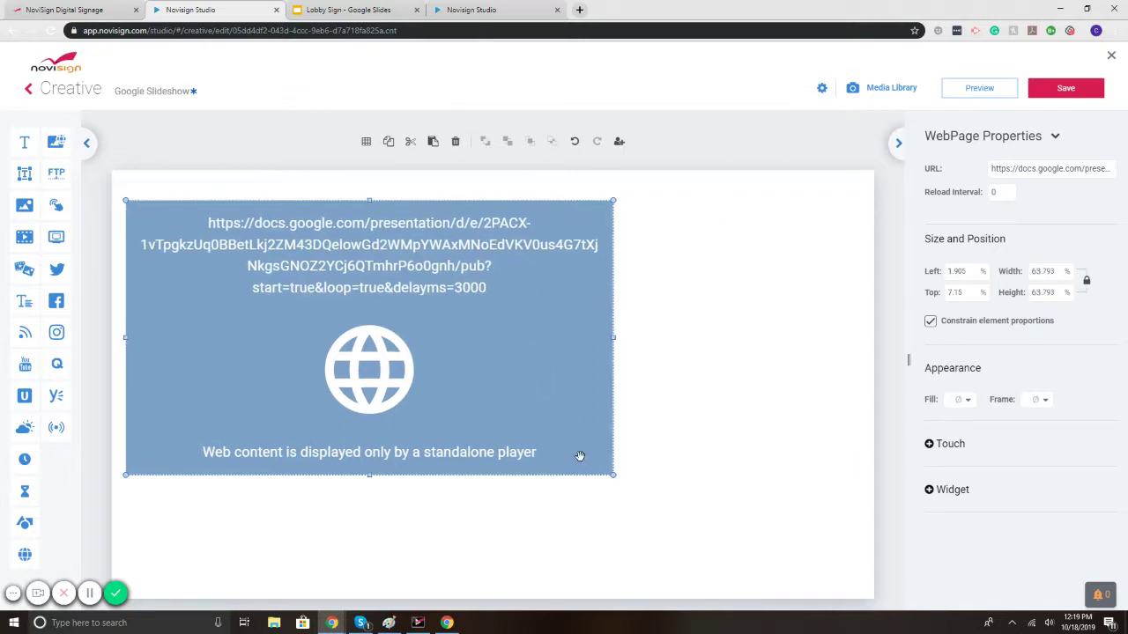
# Add a Weather widget beside the slides set to Chicago, Illinois in Fahrenheit, then nudge elements.
pyautogui.click(615, 445)
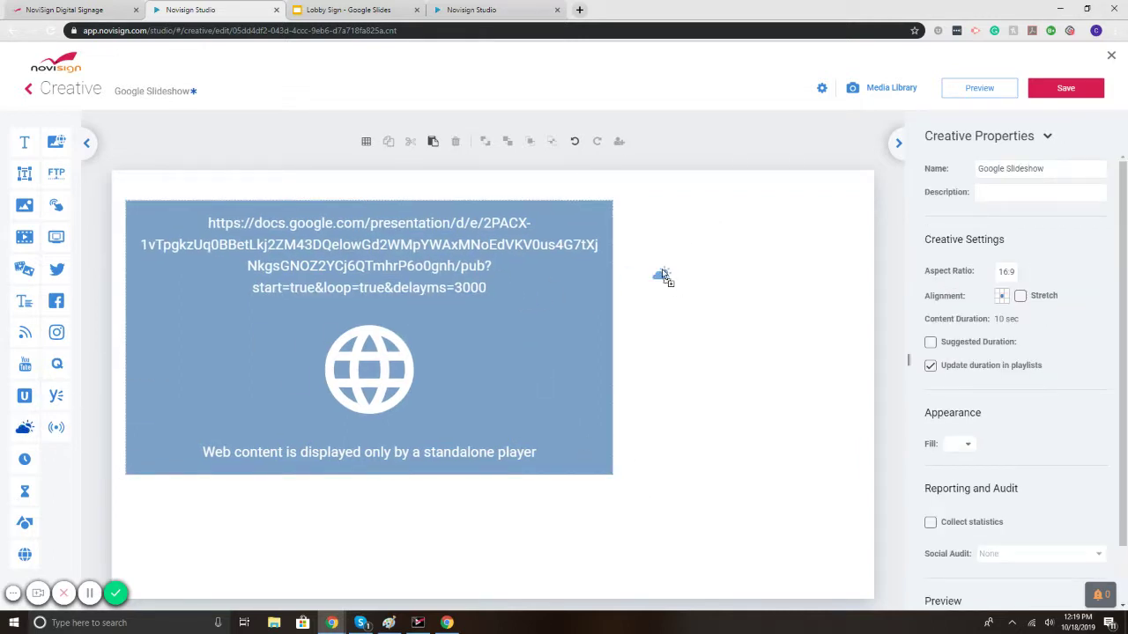
pyautogui.moveTo(664, 276); pyautogui.dragTo(738, 261)
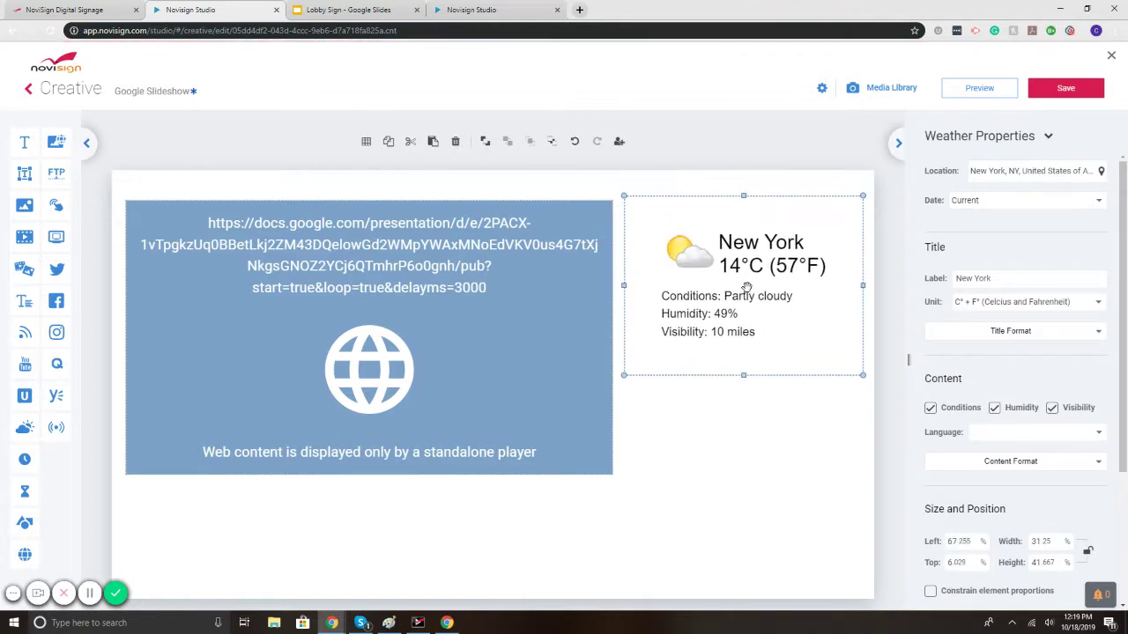
pyautogui.click(1025, 171)
pyautogui.write('chicag')
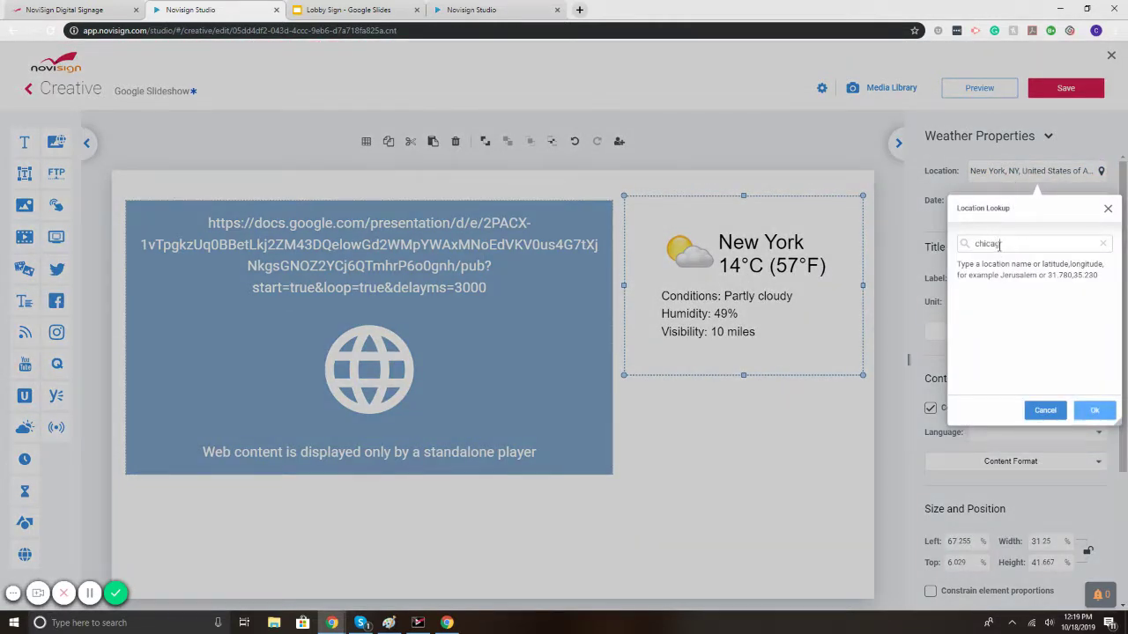
pyautogui.write('o')
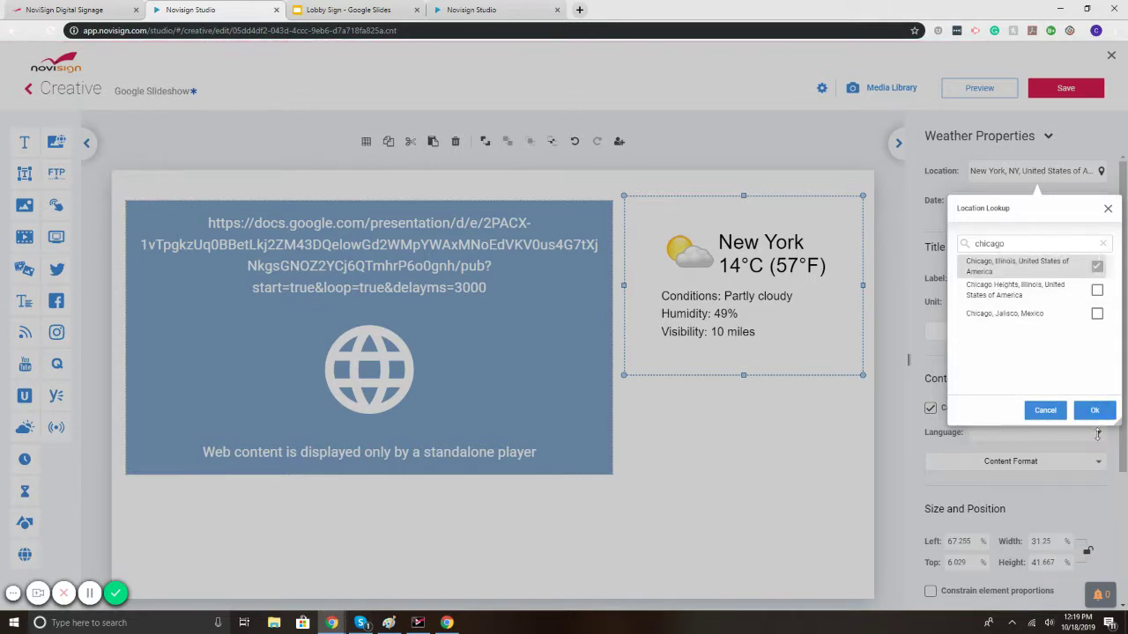
pyautogui.click(1095, 411)
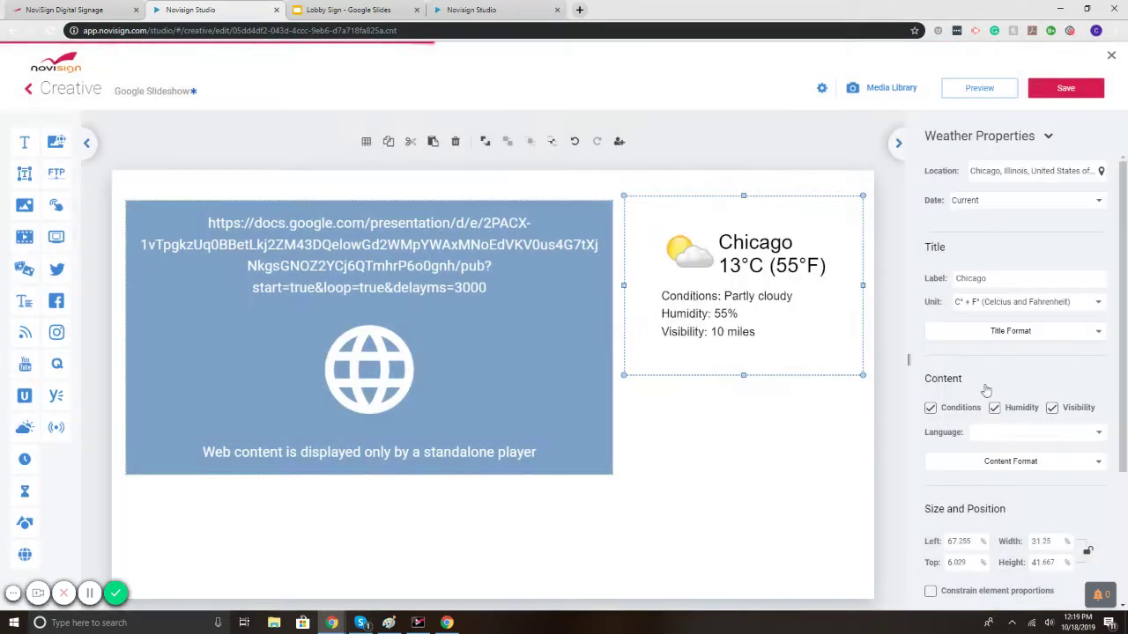
pyautogui.click(978, 304)
pyautogui.click(1017, 279)
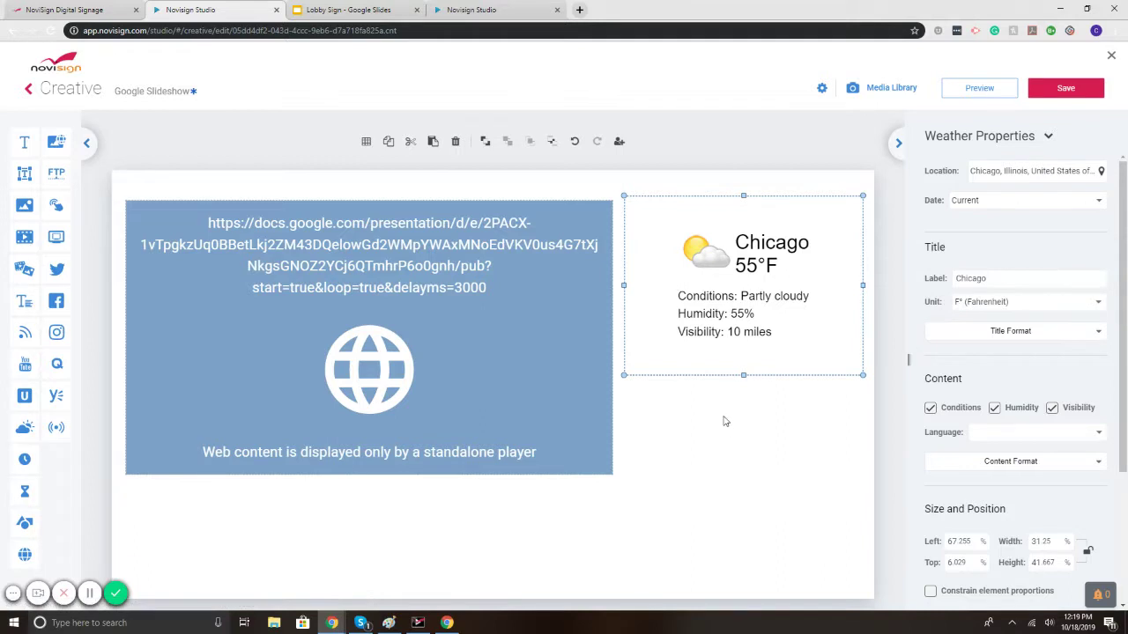
pyautogui.click(709, 451)
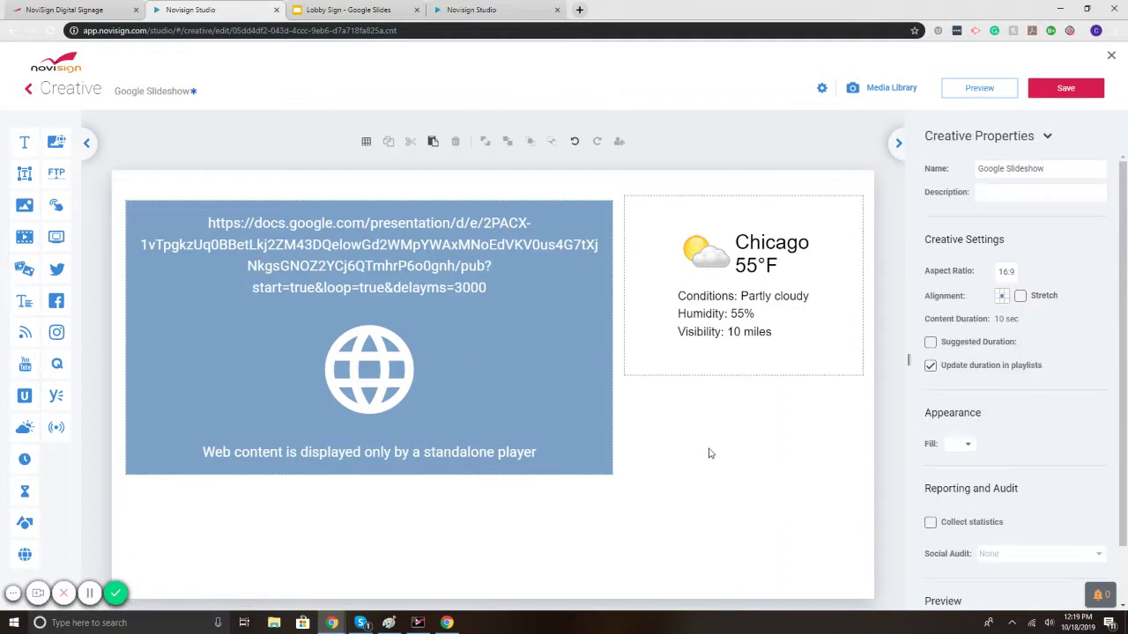
pyautogui.moveTo(517, 328); pyautogui.dragTo(511, 300)
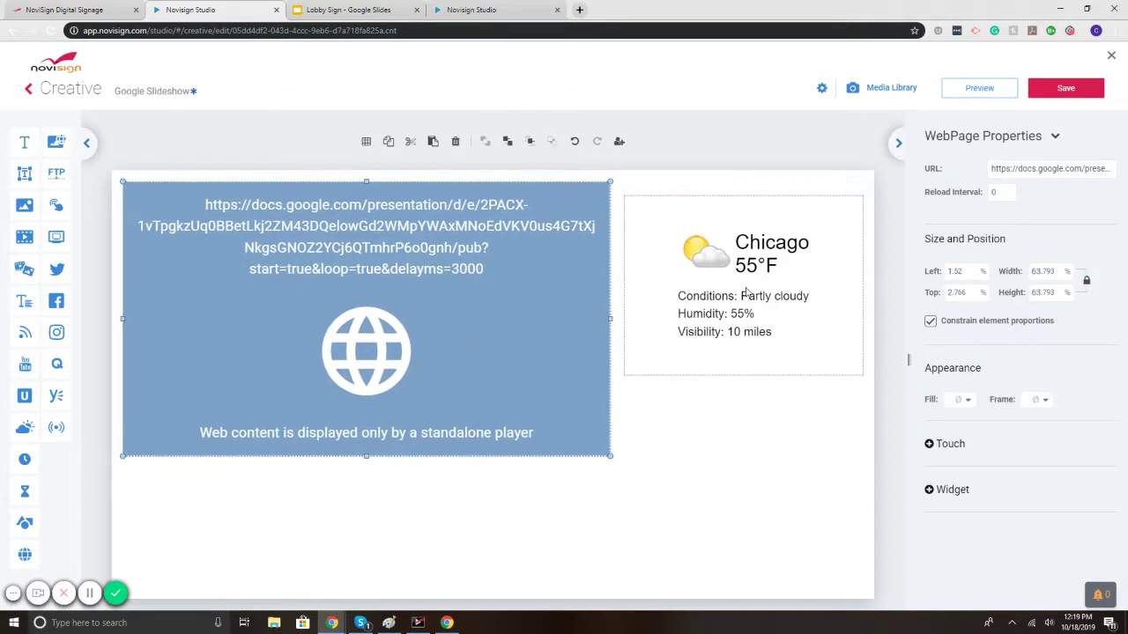
pyautogui.moveTo(746, 289); pyautogui.dragTo(749, 281)
# Add a full-width RSS ticker along the bottom with headlines scrolling left.
pyautogui.click(779, 471)
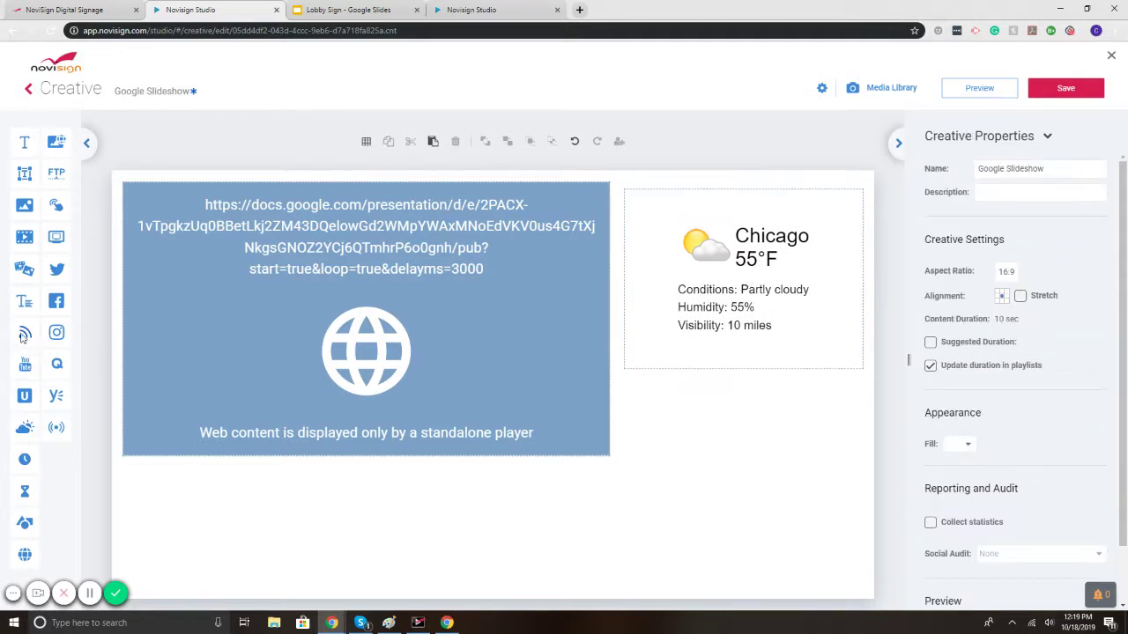
pyautogui.moveTo(23, 337)
pyautogui.mouseDown()
pyautogui.moveTo(157, 556)
pyautogui.moveTo(181, 546)
pyautogui.mouseUp()
pyautogui.moveTo(263, 552); pyautogui.dragTo(865, 552)
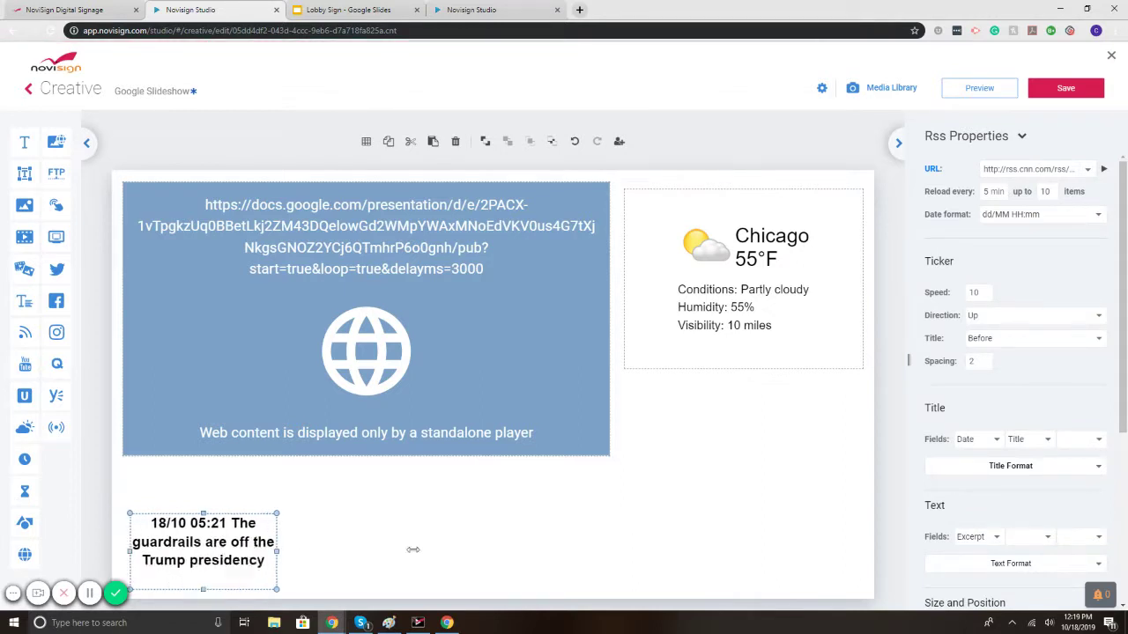
pyautogui.click(1026, 342)
pyautogui.click(1016, 314)
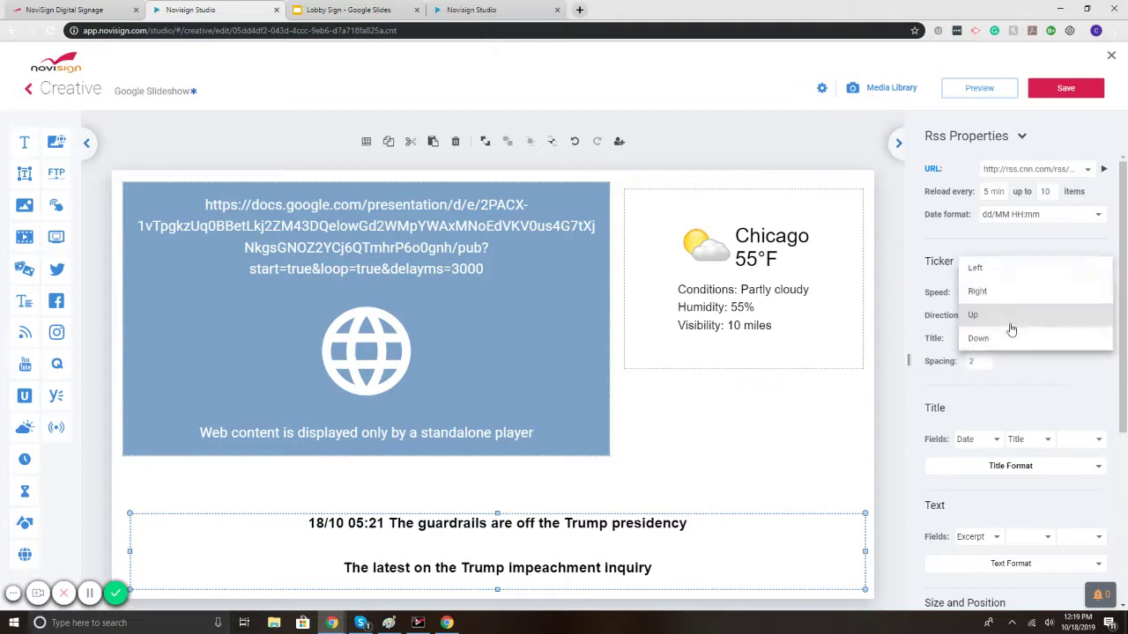
pyautogui.click(991, 265)
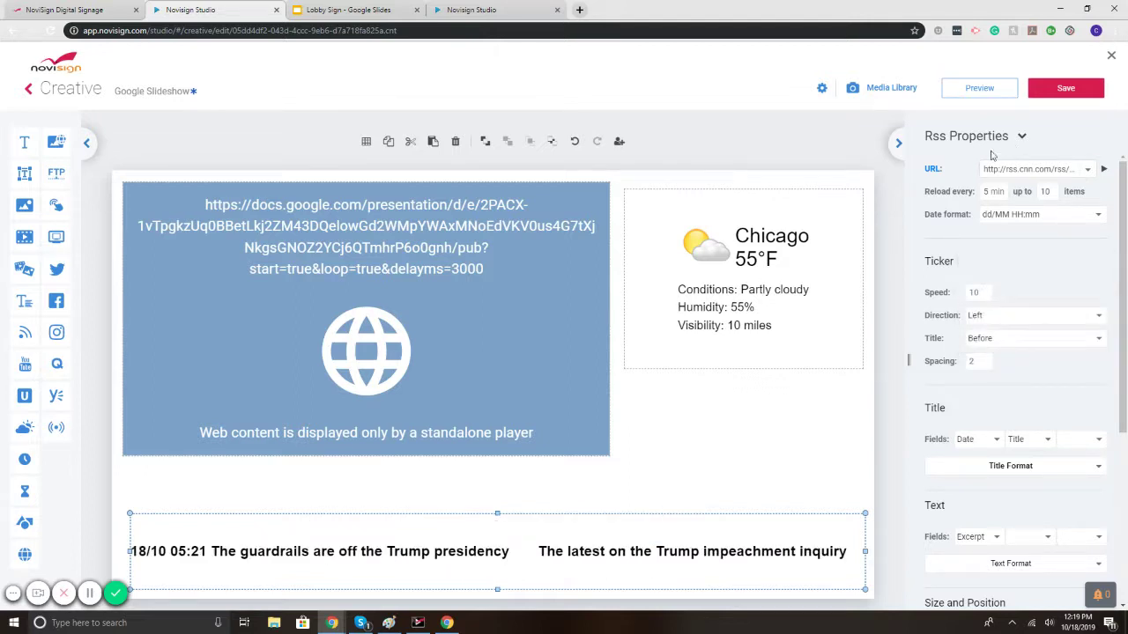
pyautogui.click(784, 416)
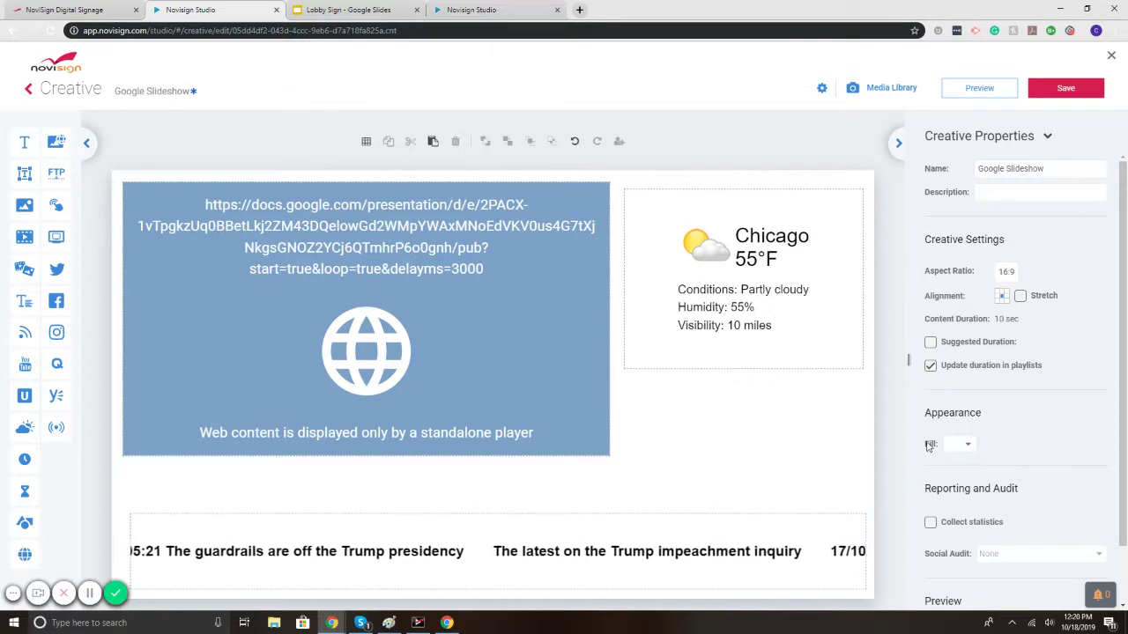
# Add Homescreen_0004_BG.png as an image stretched across the whole canvas and sent behind everything.
pyautogui.moveTo(24, 204); pyautogui.dragTo(728, 428)
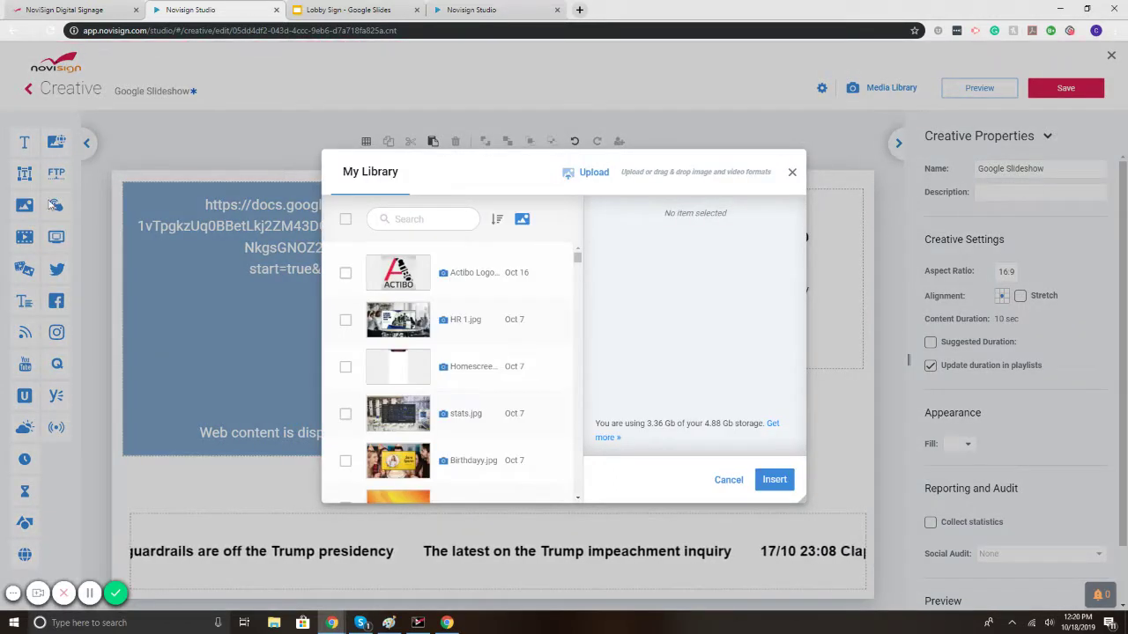
pyautogui.click(396, 495)
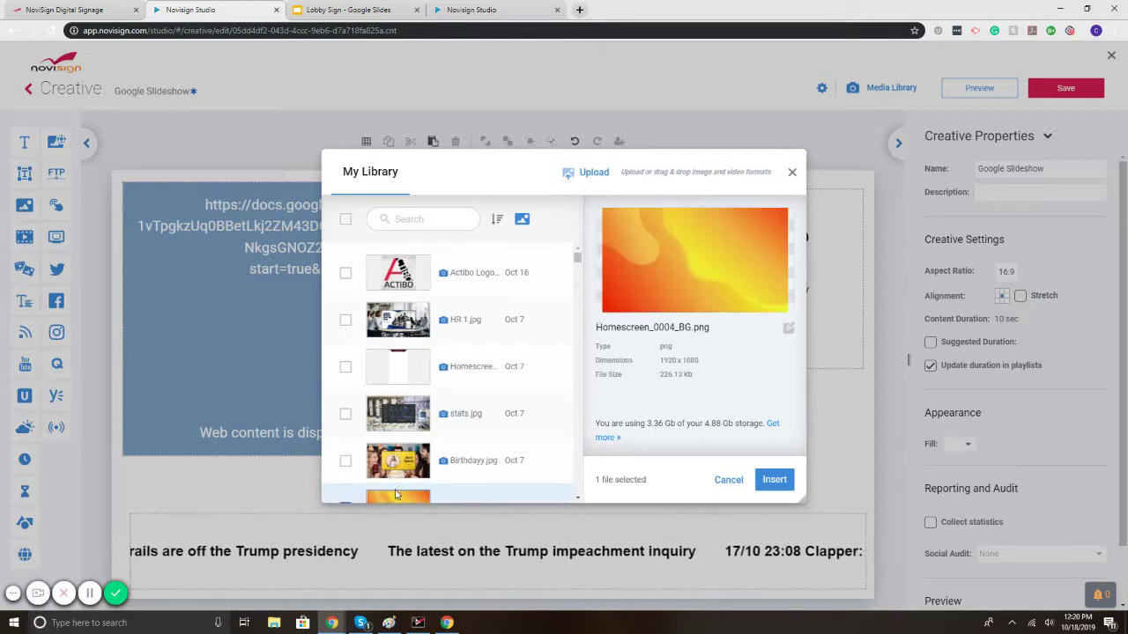
pyautogui.click(772, 479)
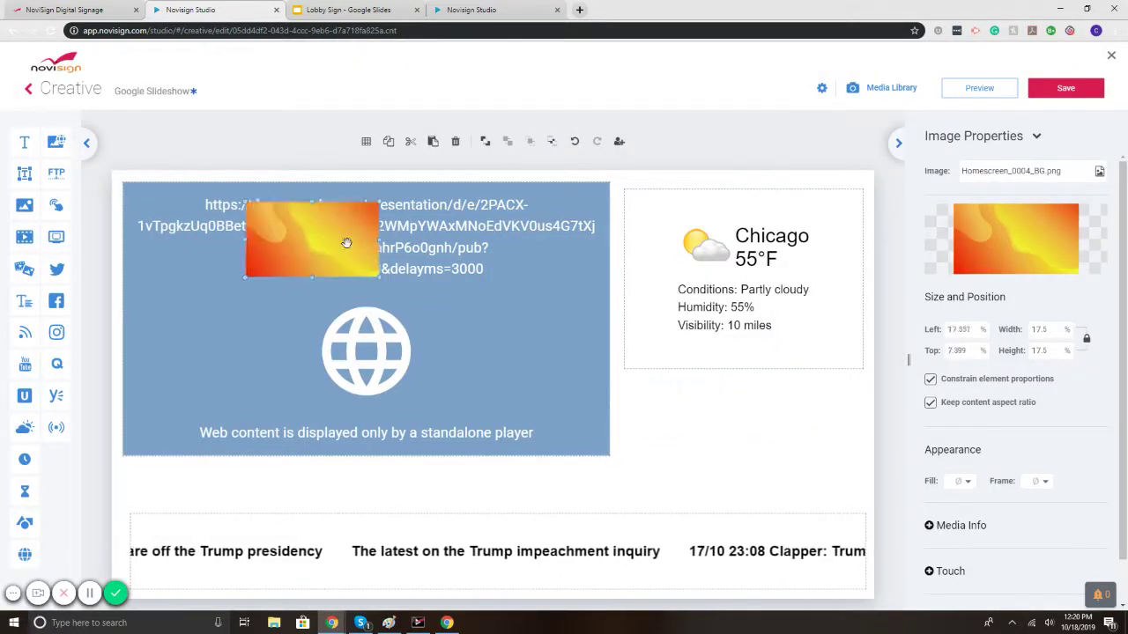
pyautogui.moveTo(346, 243)
pyautogui.mouseDown()
pyautogui.moveTo(212, 209)
pyautogui.moveTo(808, 610)
pyautogui.mouseUp()
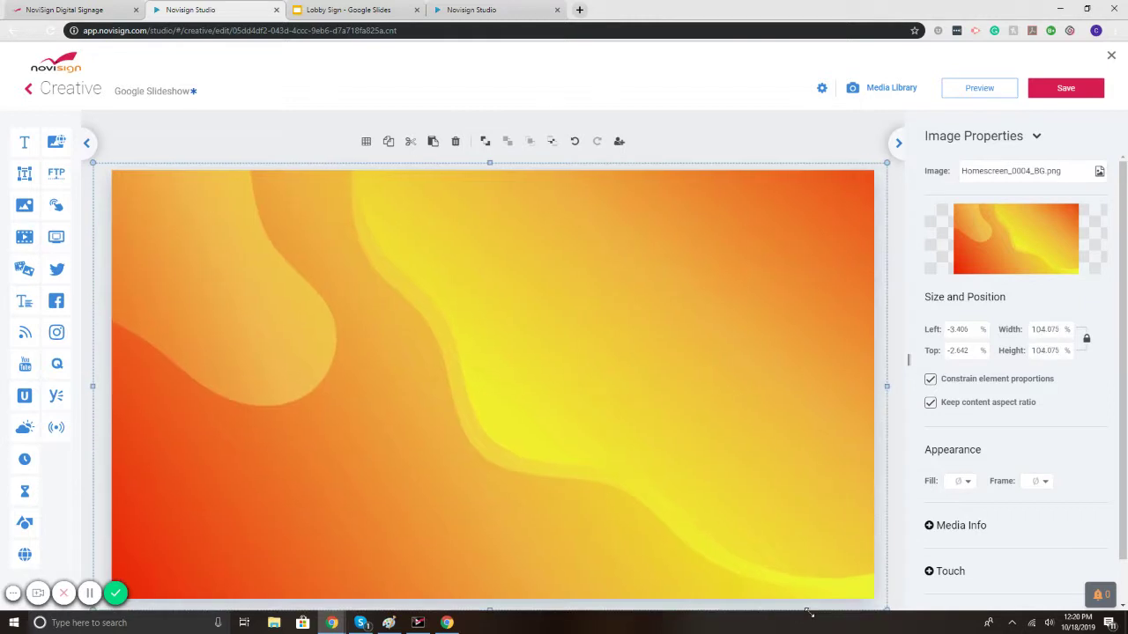
pyautogui.click(485, 142)
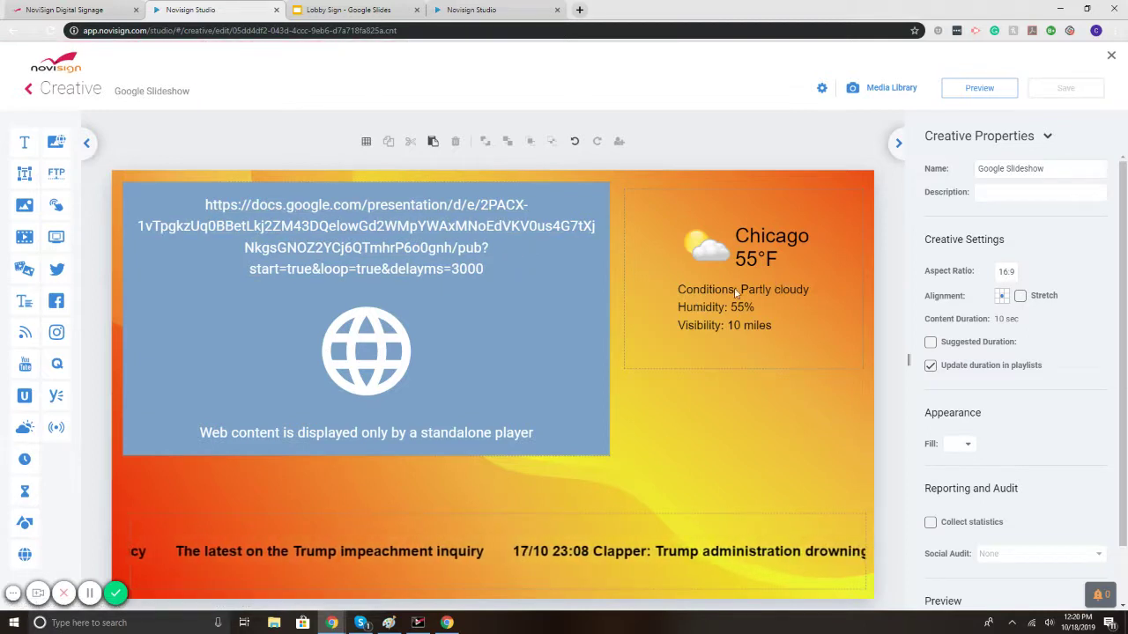
# Play the screen full screen in NoviSign Player to preview slides, Chicago weather and ticker, then exit.
pyautogui.click(417, 623)
pyautogui.click(756, 214)
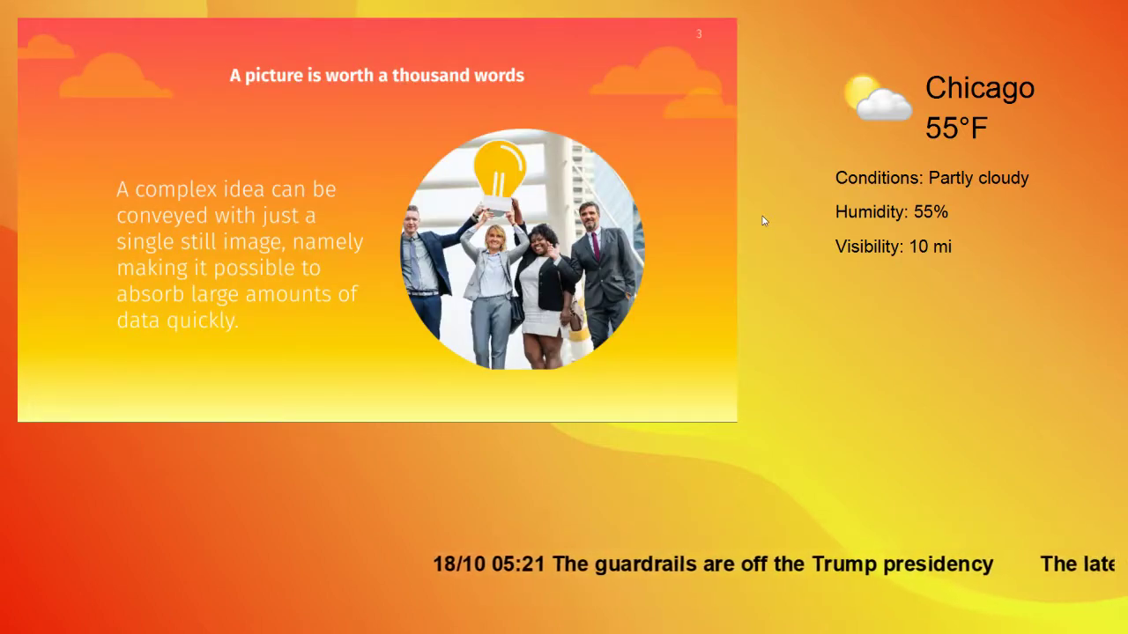
pyautogui.press('Escape')
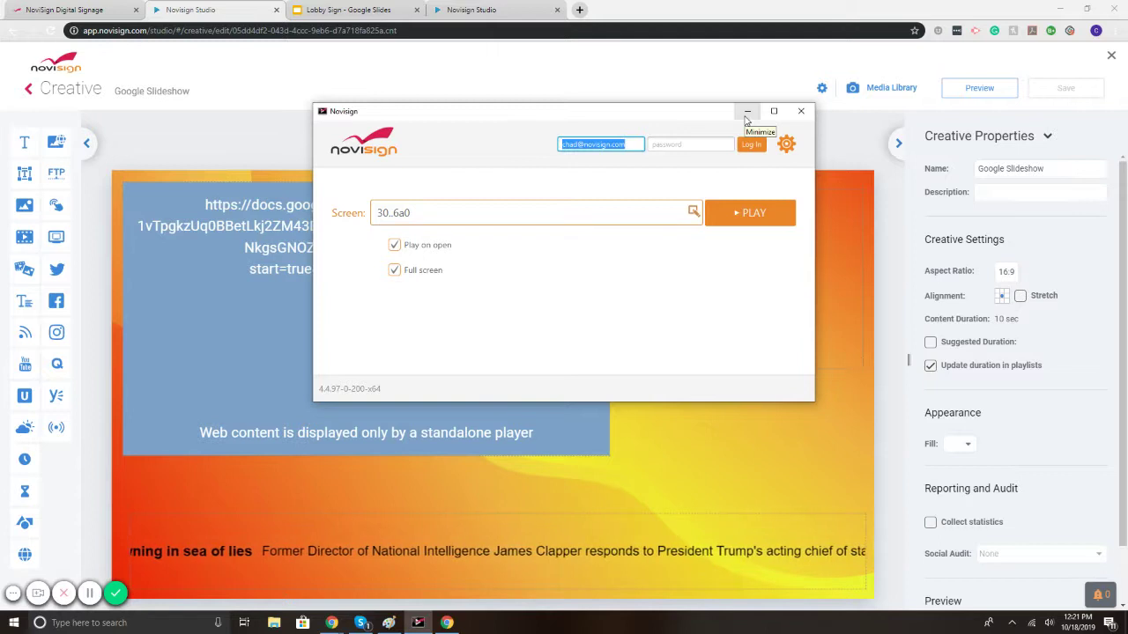
# Minimize the NoviSign player launcher to reveal the Google Slideshow creative editor.
pyautogui.click(745, 118)
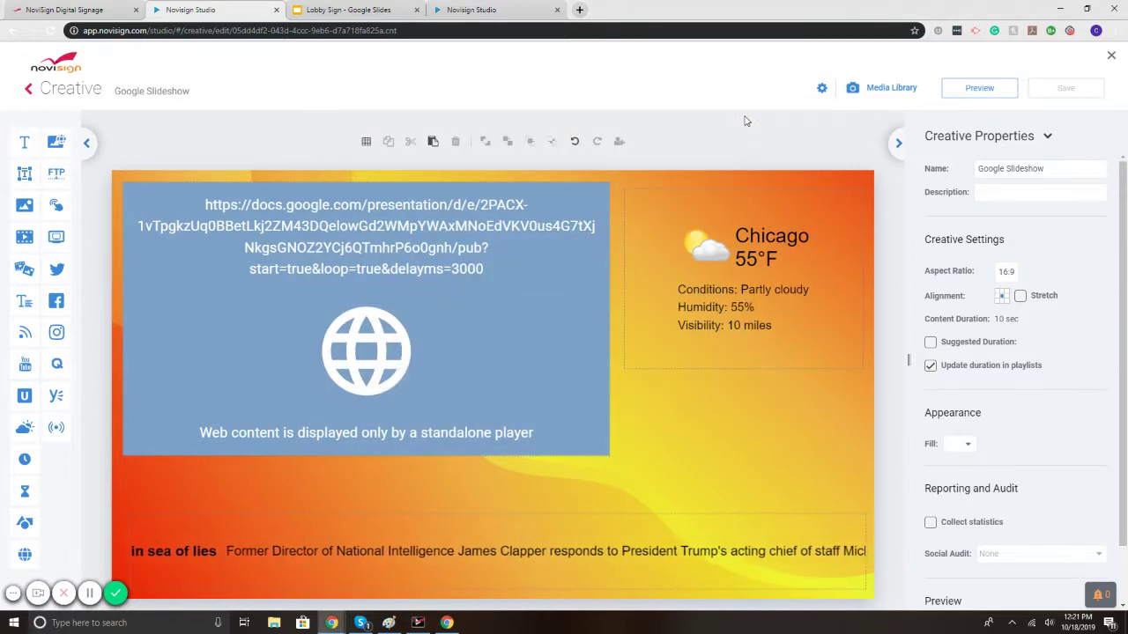